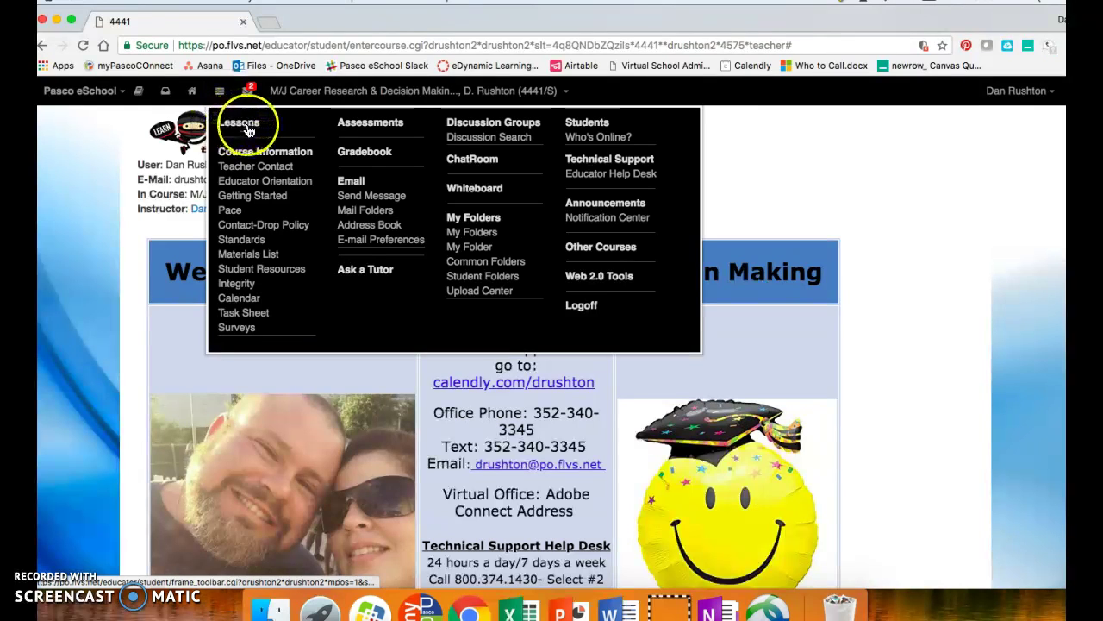
Step: Open lesson 01.00 Module One Introduction under Module 1 "Who Am I?" in the course lessons
click(245, 128)
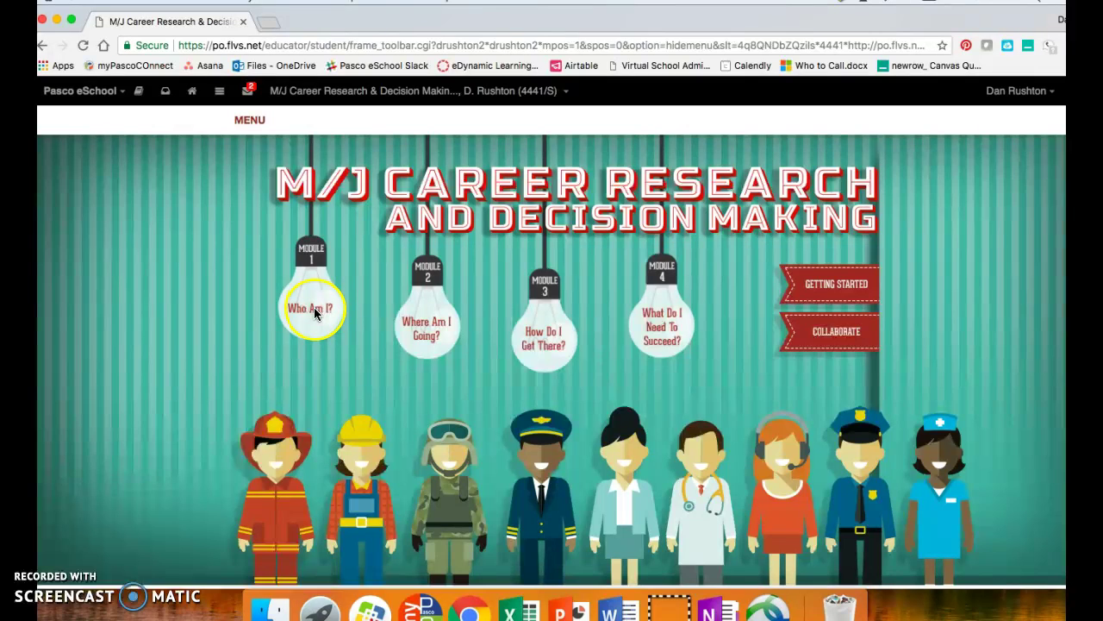
click(315, 312)
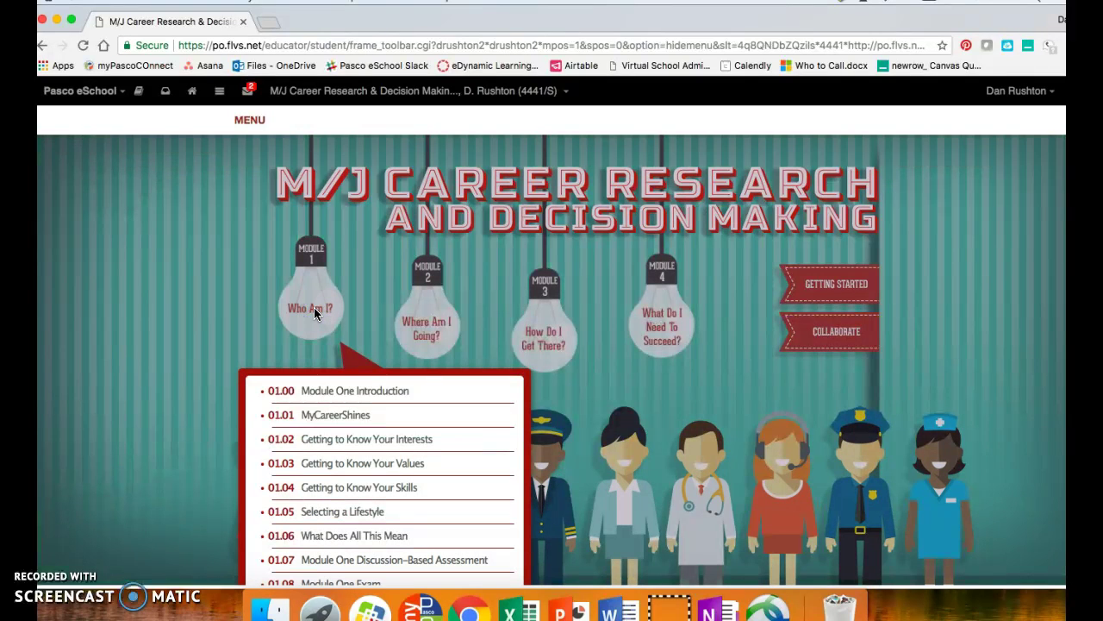
click(317, 395)
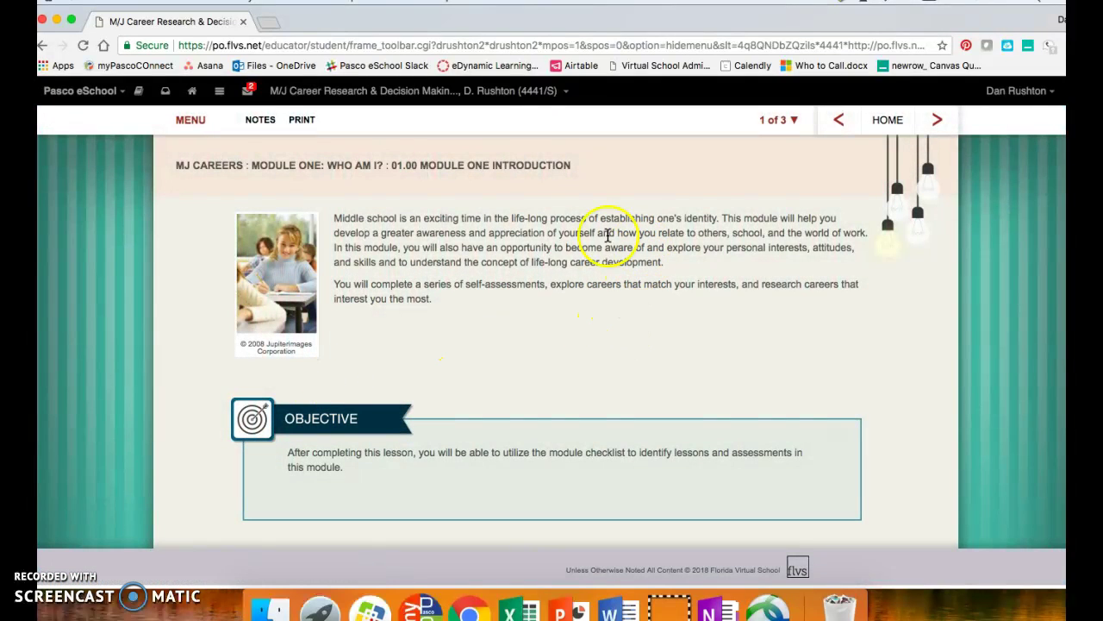
Step: Read through the Module One Introduction, including its checklist and assessment pages, and advance to lesson 01.01 MyCareerShines
click(940, 122)
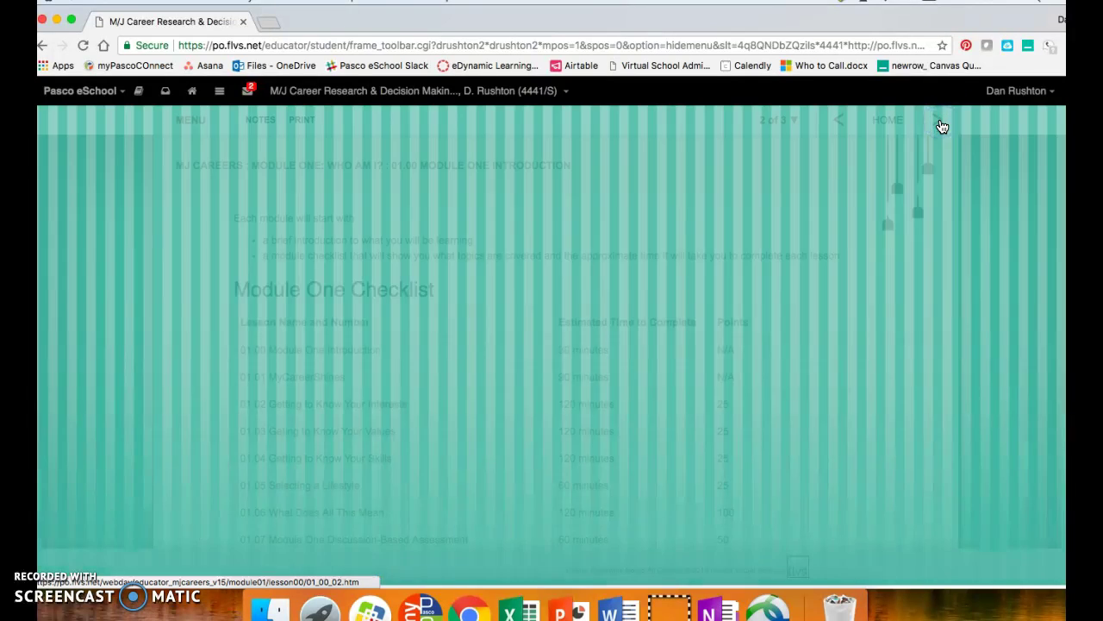
scroll(819, 327, down, 5)
scroll(818, 327, up, 5)
click(937, 121)
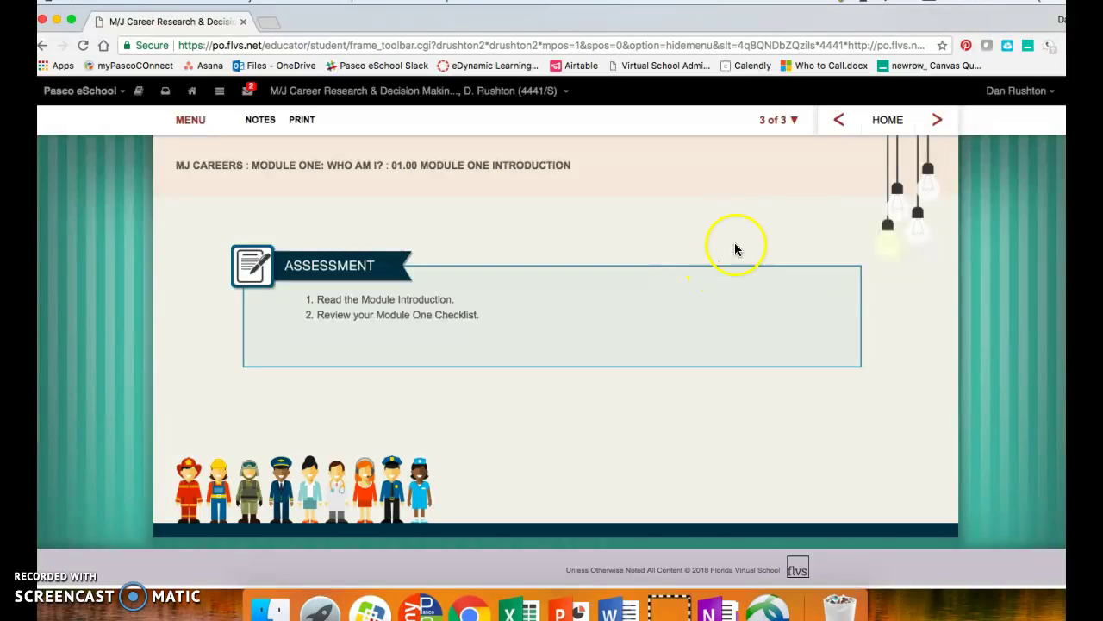
click(939, 121)
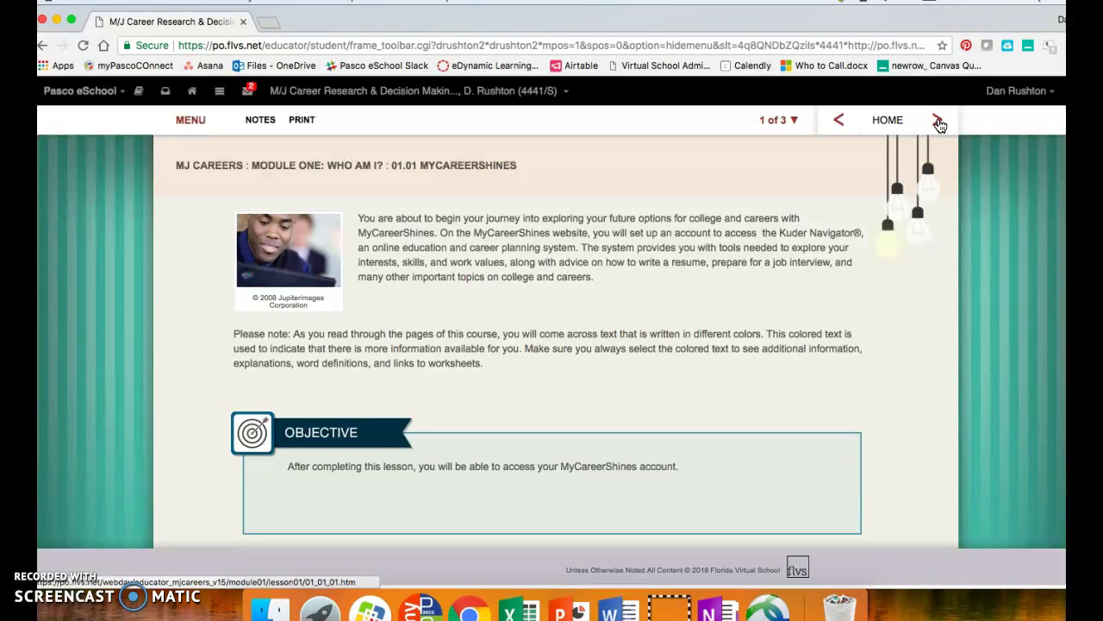
Step: Review the account creation instructions and assessment page of lesson 01.01, and advance to lesson 01.02 Getting to Know Your Interests
click(939, 122)
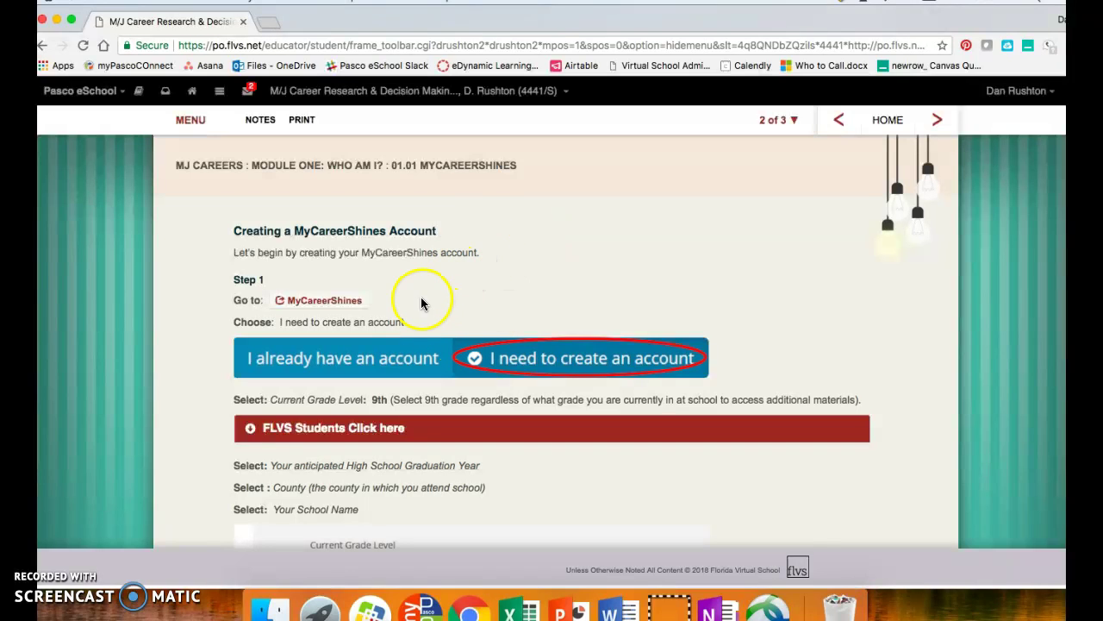
scroll(525, 300, down, 2)
scroll(523, 300, down, 6)
scroll(523, 300, up, 3)
scroll(523, 303, up, 4)
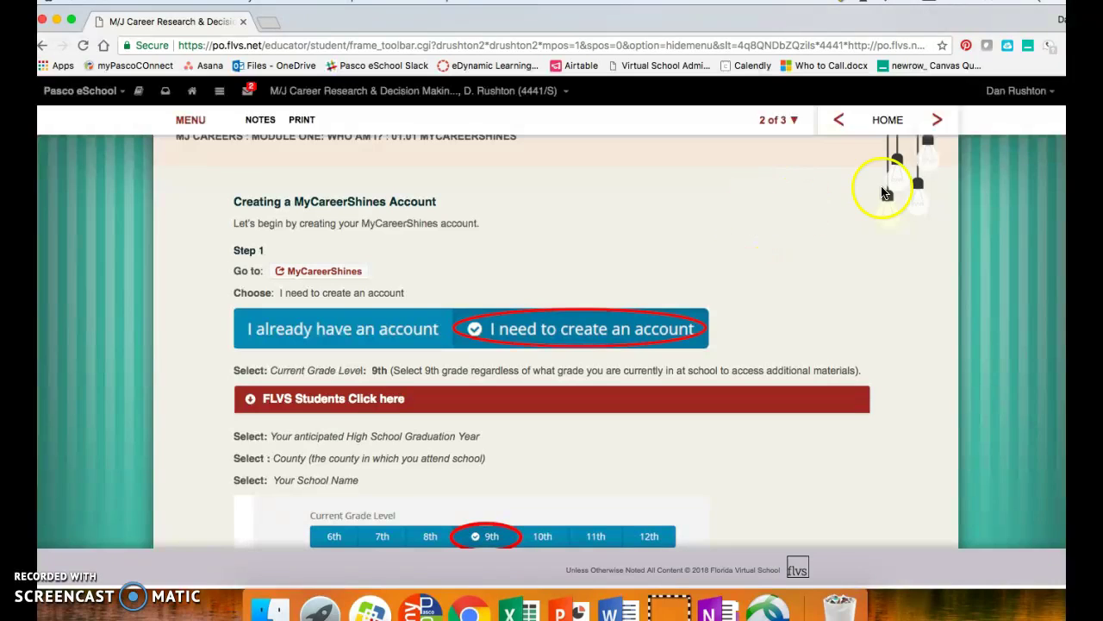
click(940, 129)
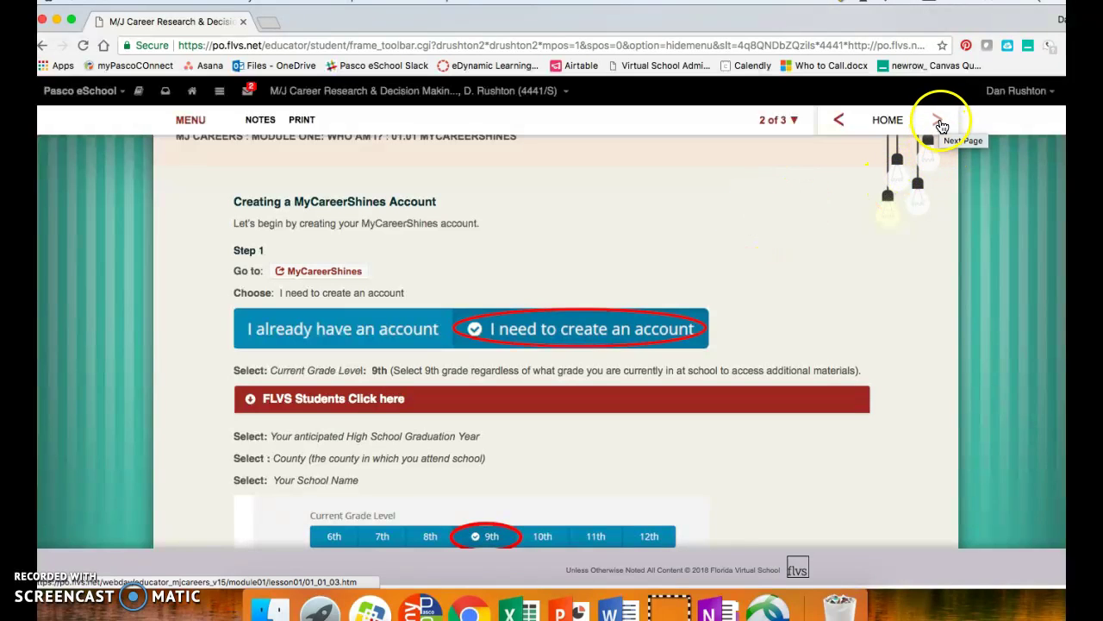
click(941, 125)
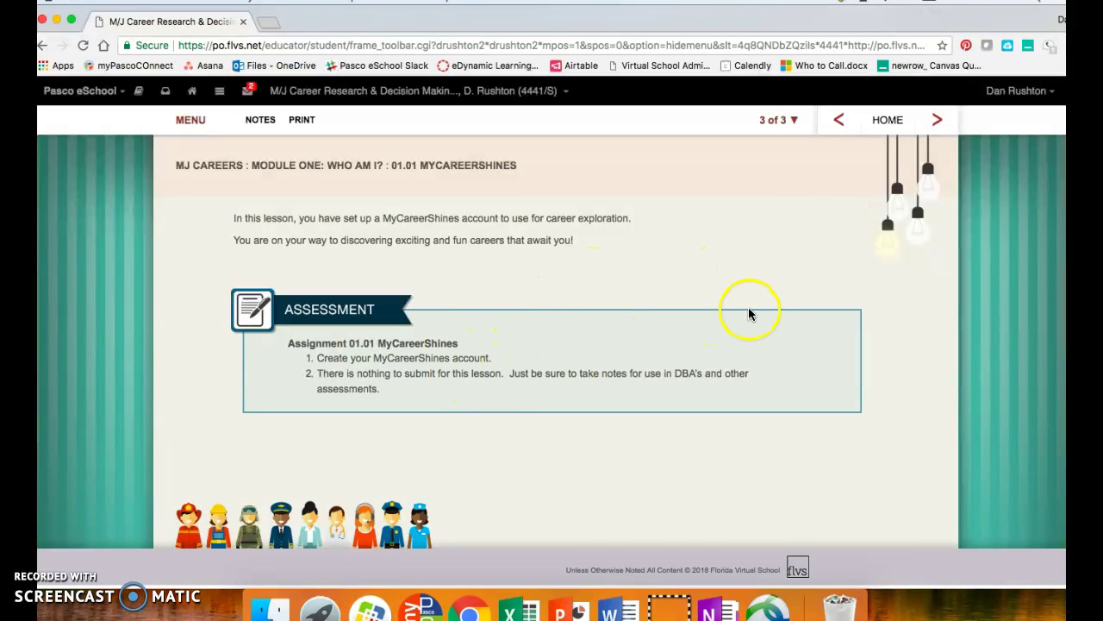
click(939, 125)
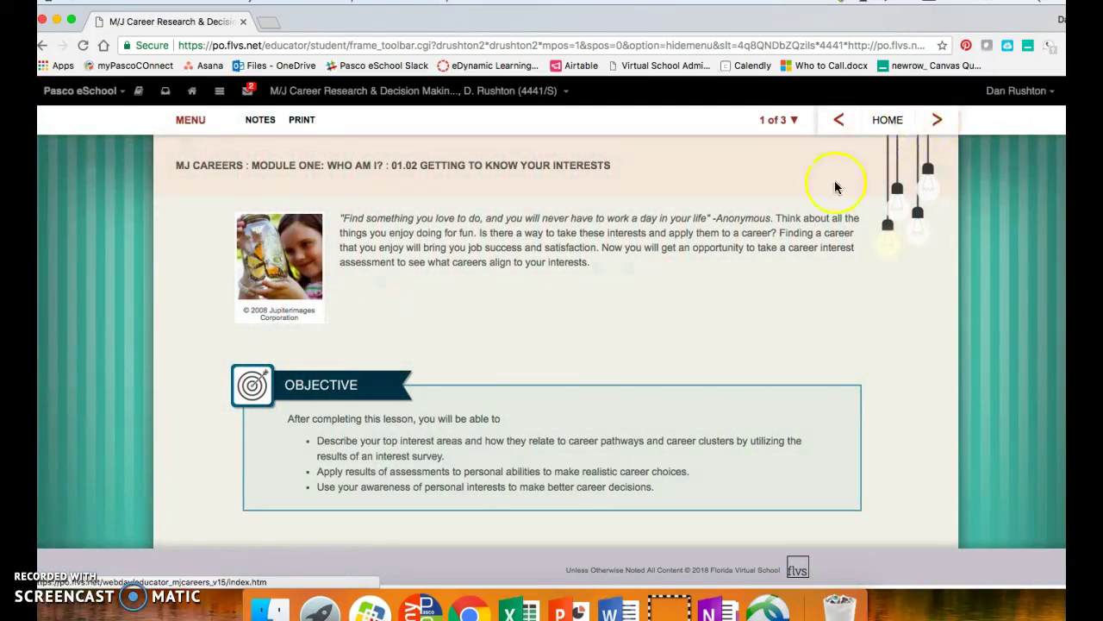
Step: Go to the assignment page of lesson 01.02 and examine its numbered instructions and assessment requirements
click(939, 123)
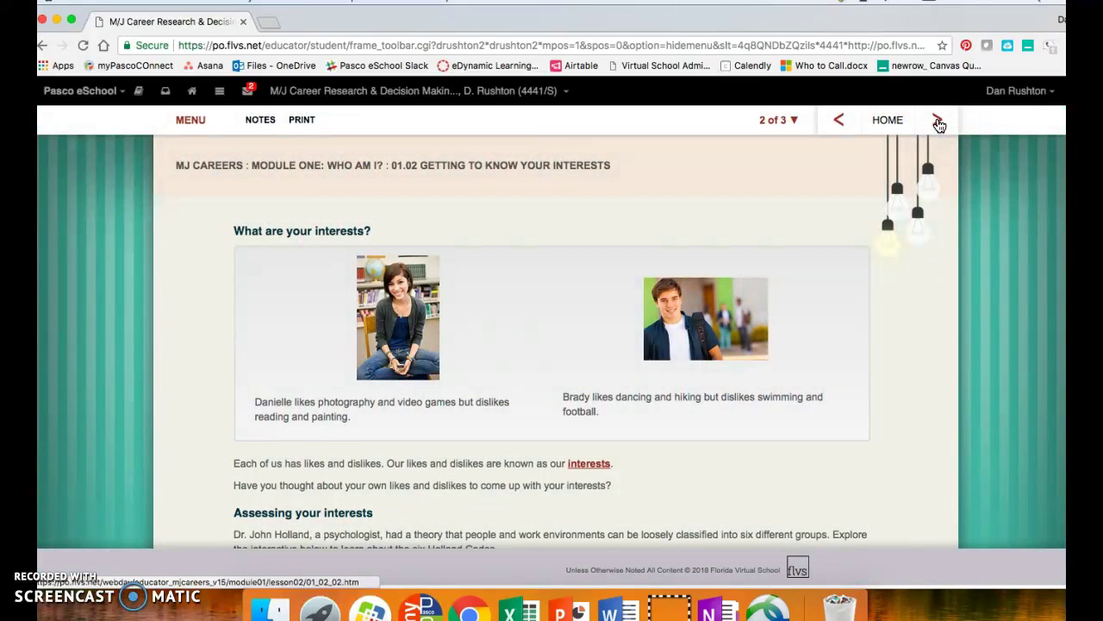
click(939, 124)
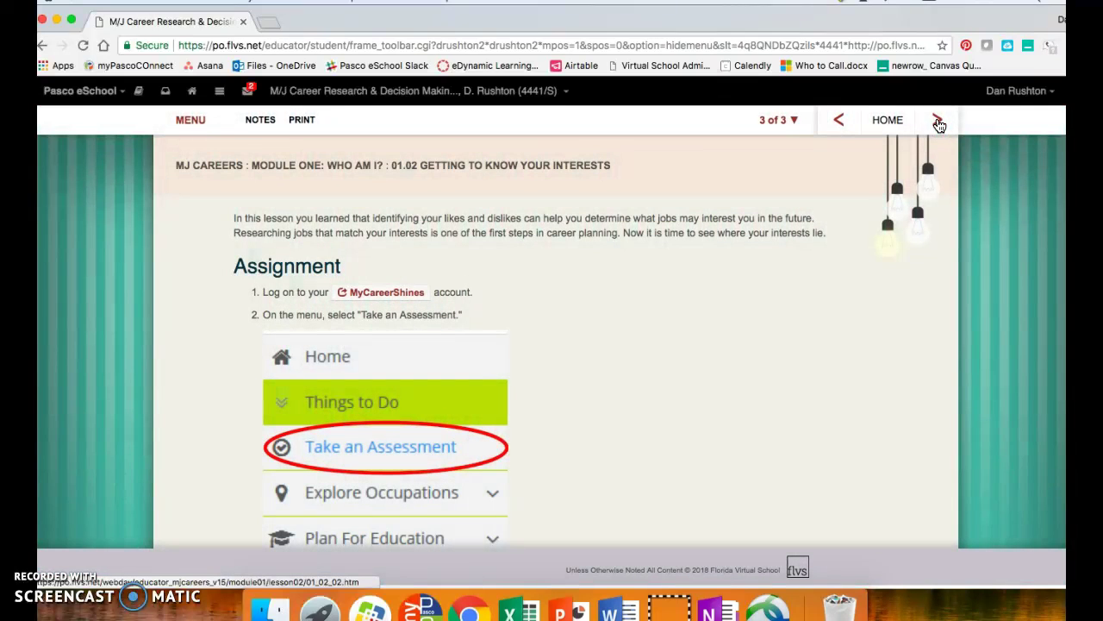
scroll(725, 345, down, 5)
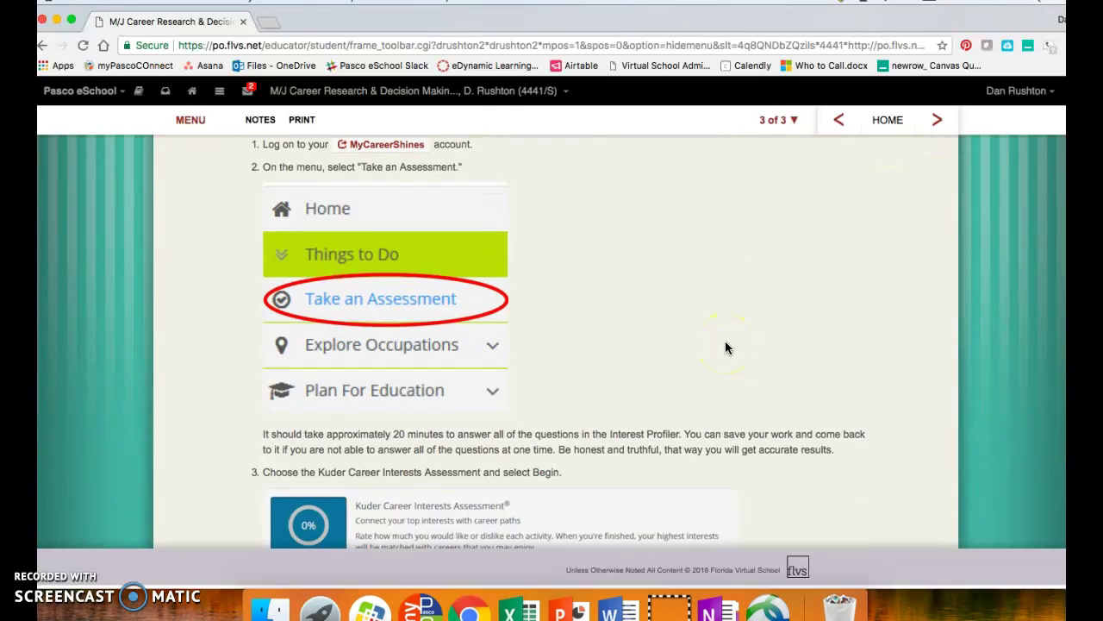
scroll(725, 343, down, 6)
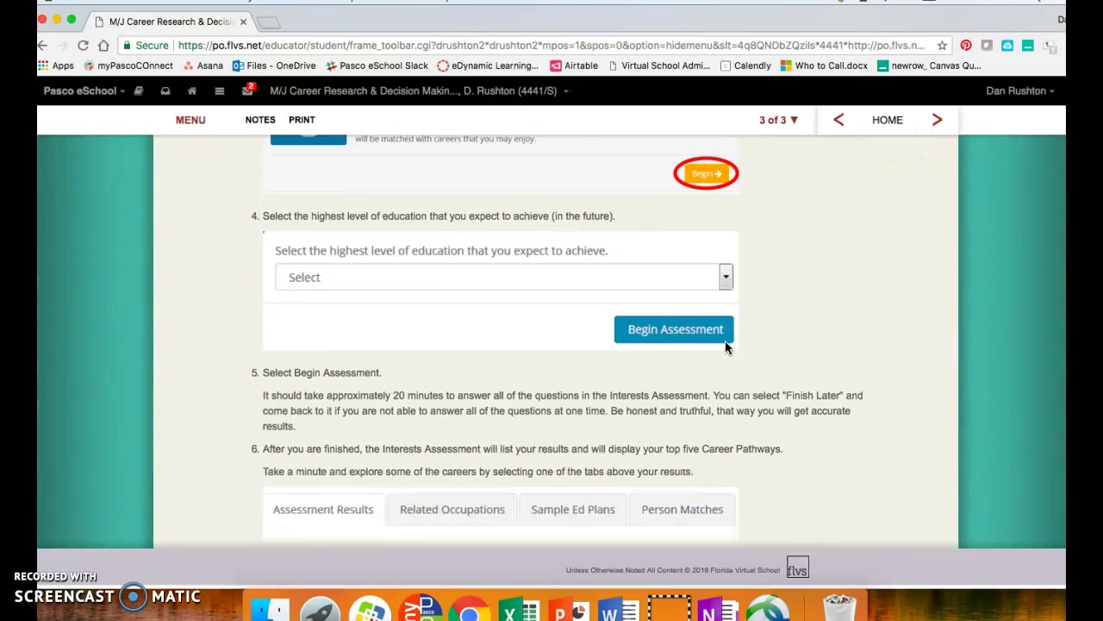
scroll(725, 348, down, 4)
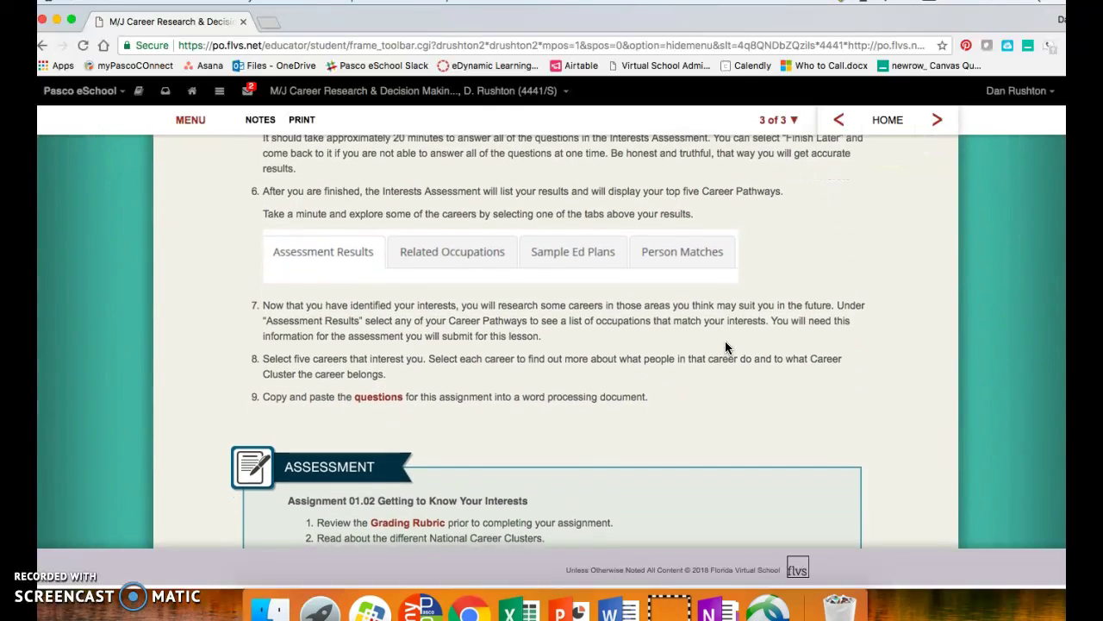
scroll(726, 344, down, 2)
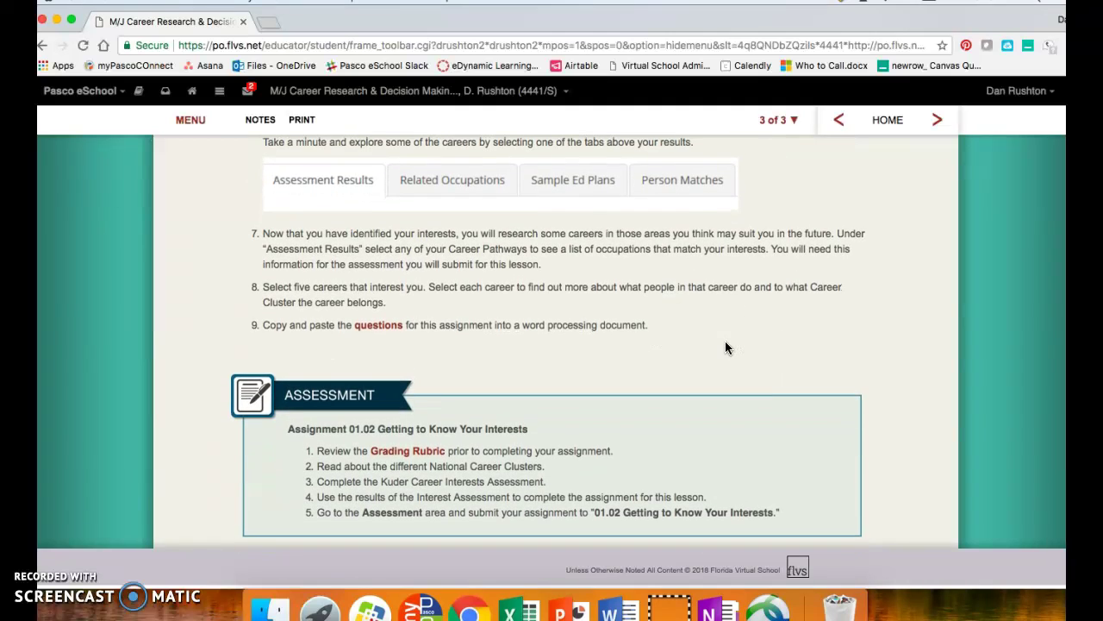
scroll(726, 345, up, 3)
scroll(726, 347, up, 7)
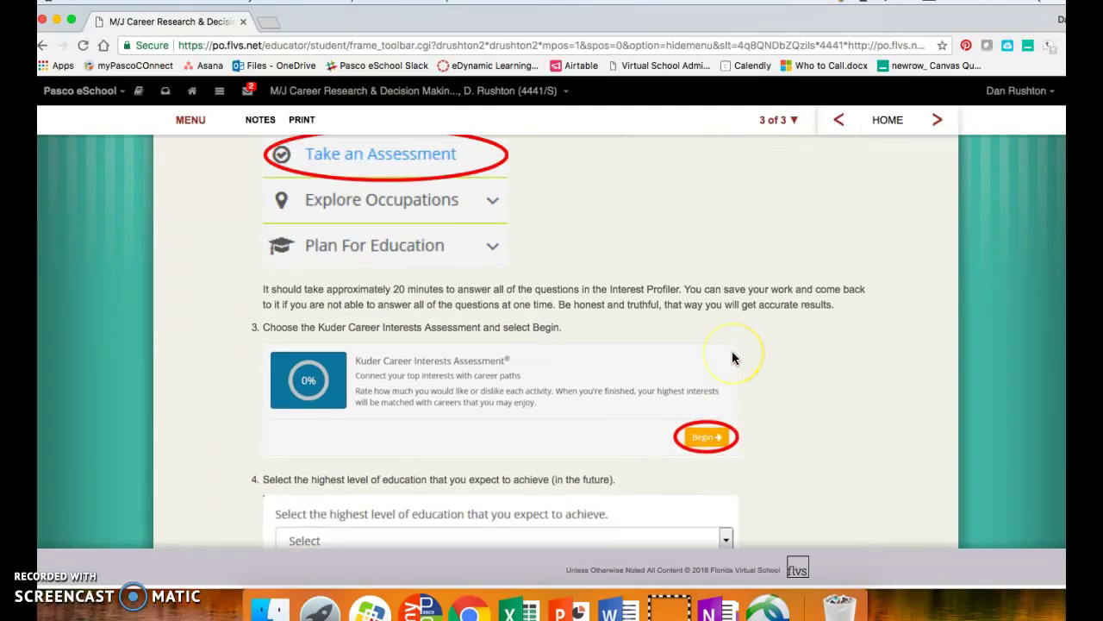
scroll(732, 351, down, 8)
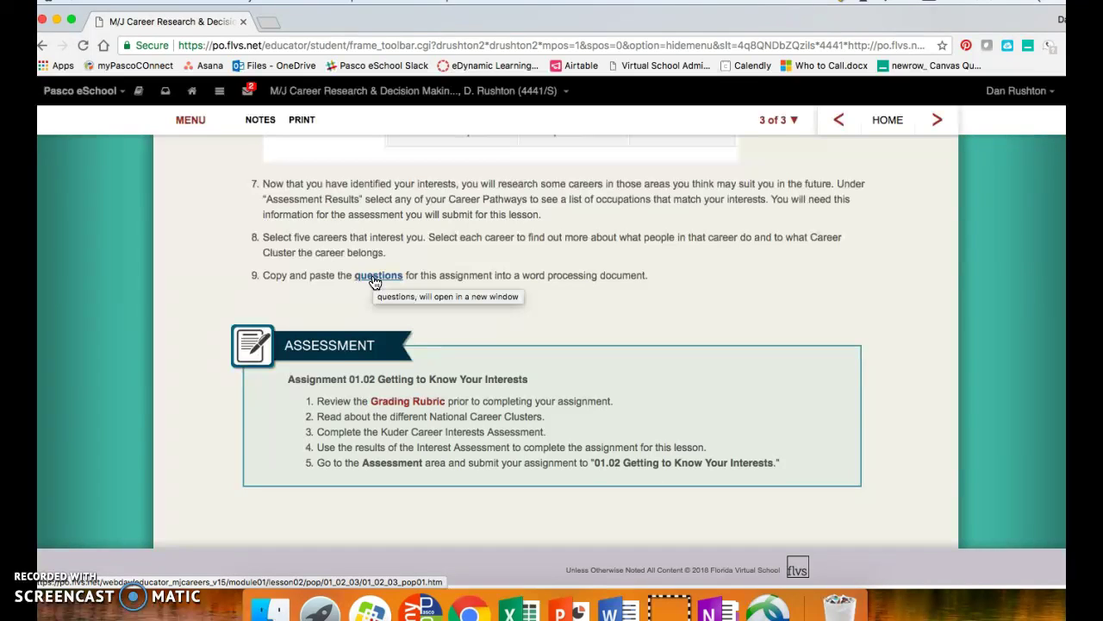
Step: Open the questions for assignment 01.02 and copy all of their content
click(375, 282)
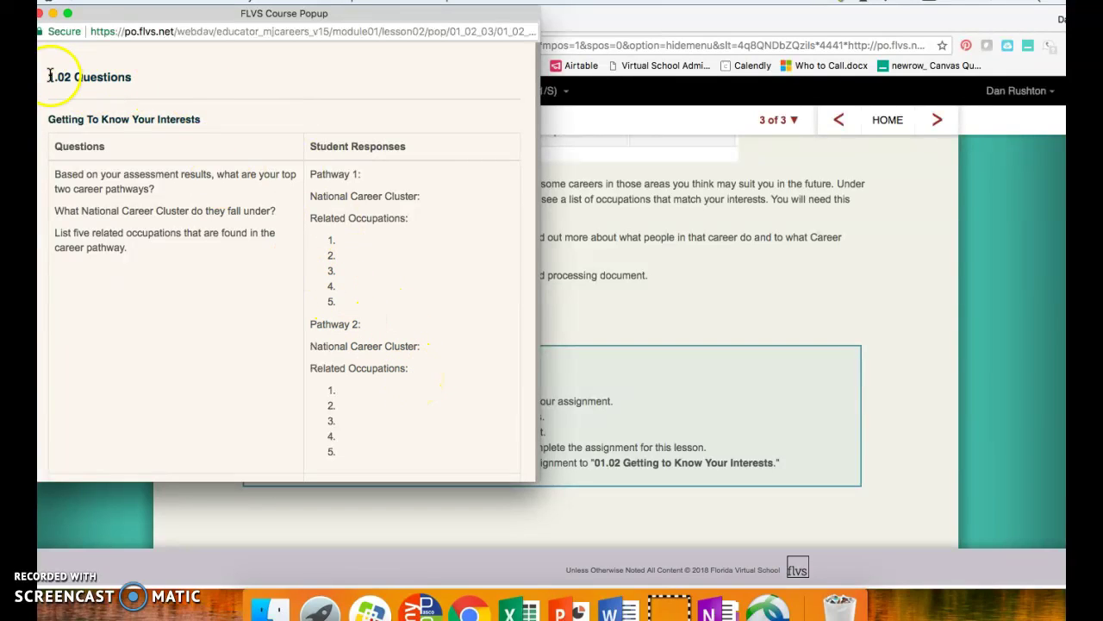
drag(68, 82, 384, 486)
right_click(184, 260)
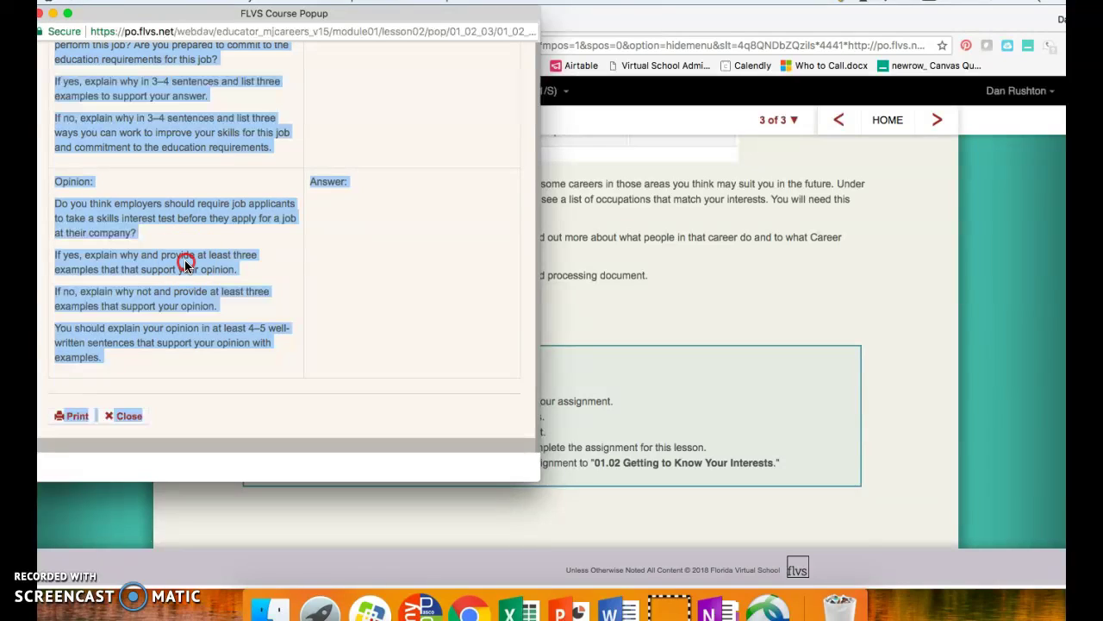
click(208, 293)
Step: Switch to Microsoft Word and create a new blank document
click(610, 608)
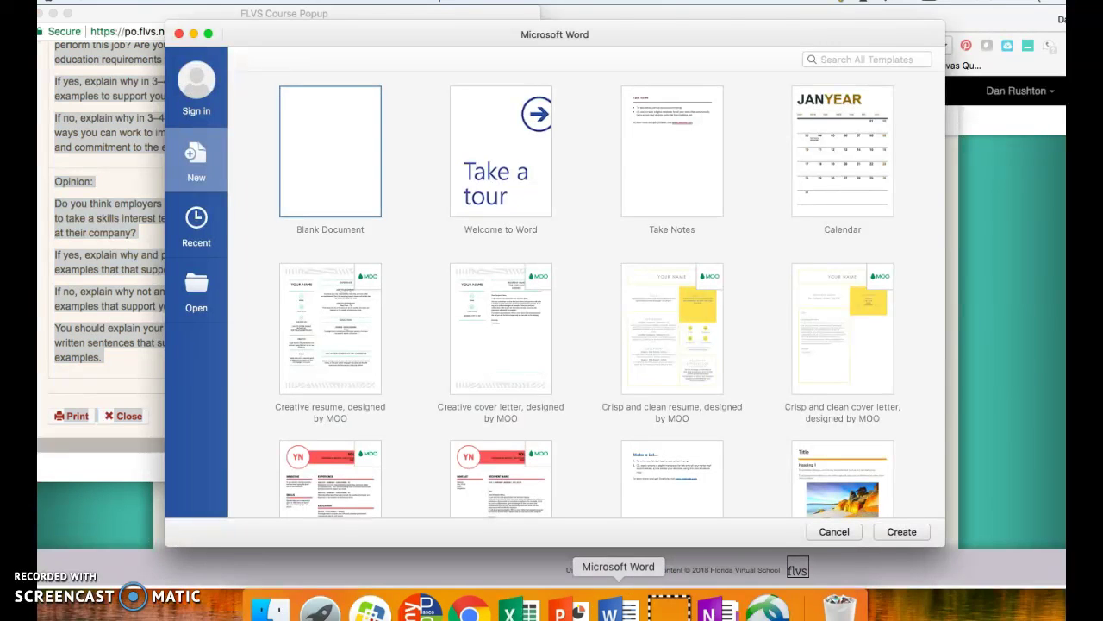
click(333, 154)
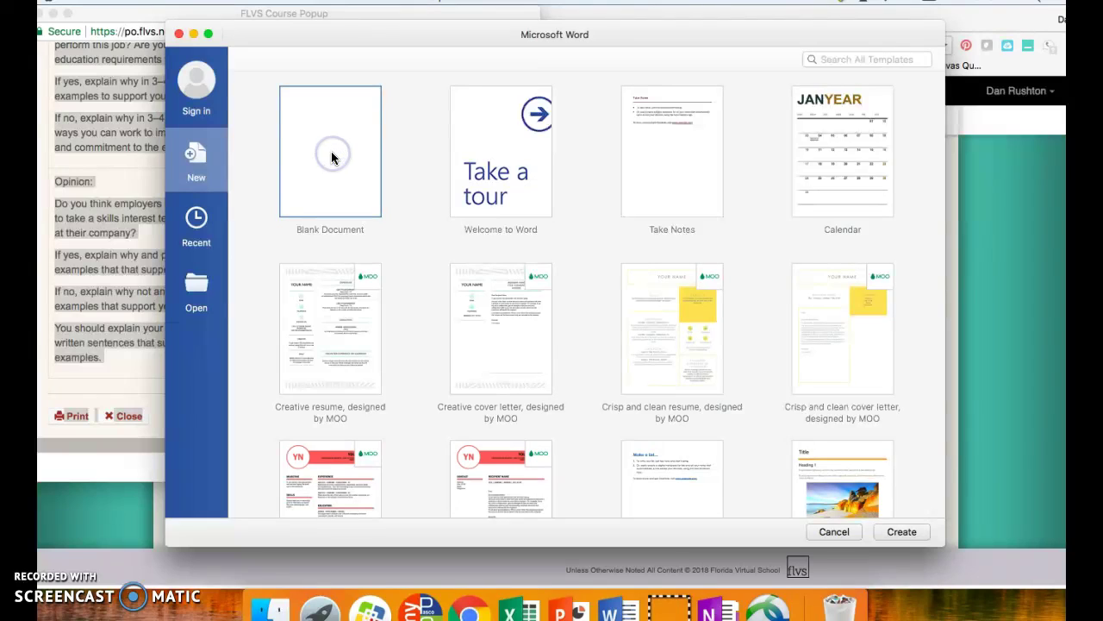
click(331, 156)
click(332, 155)
double_click(331, 157)
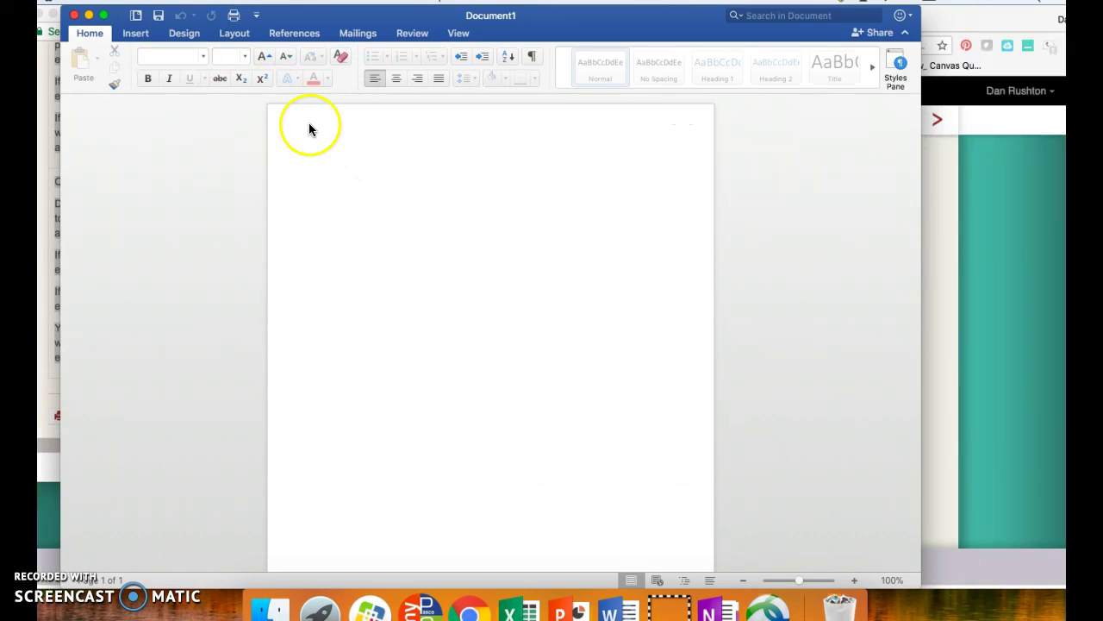
Step: Paste the copied 1.02 questions into the blank document and review the pasted table
right_click(374, 170)
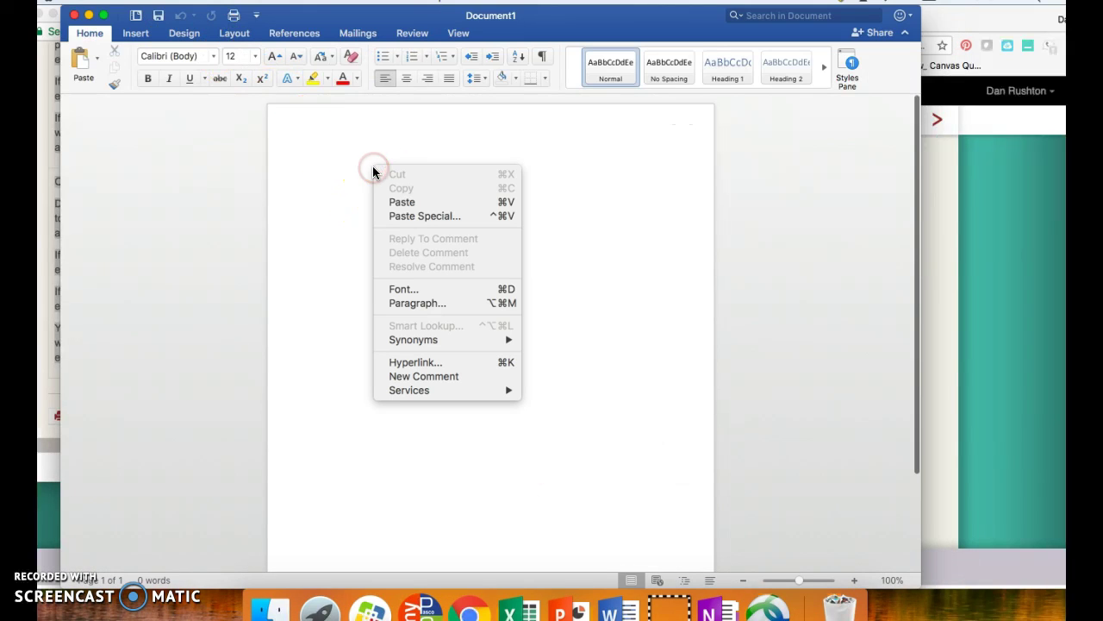
click(401, 205)
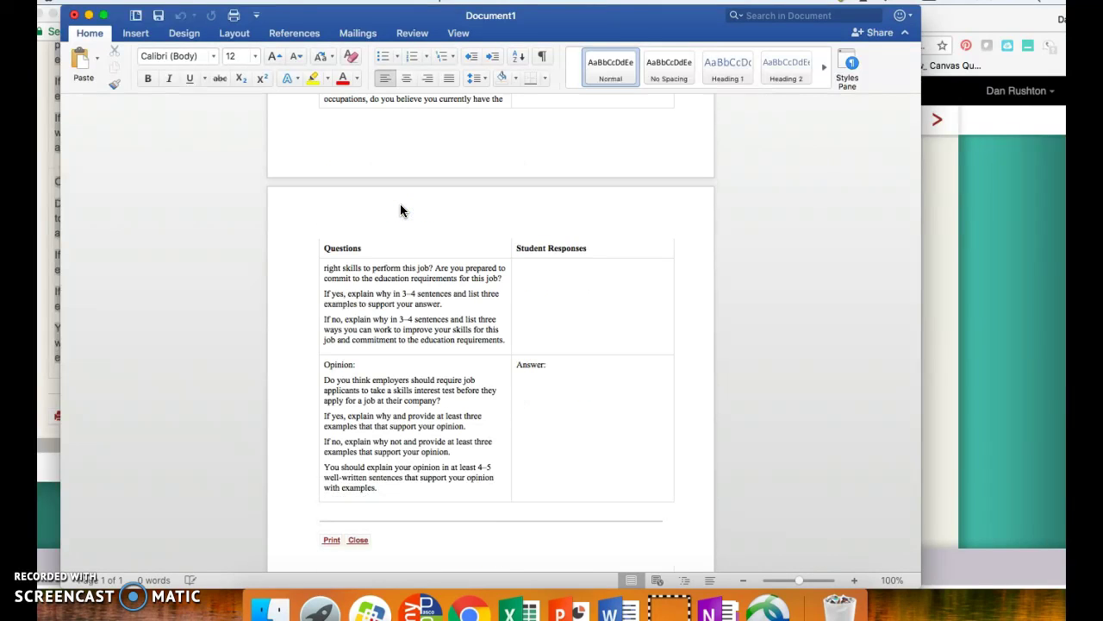
scroll(502, 217, up, 15)
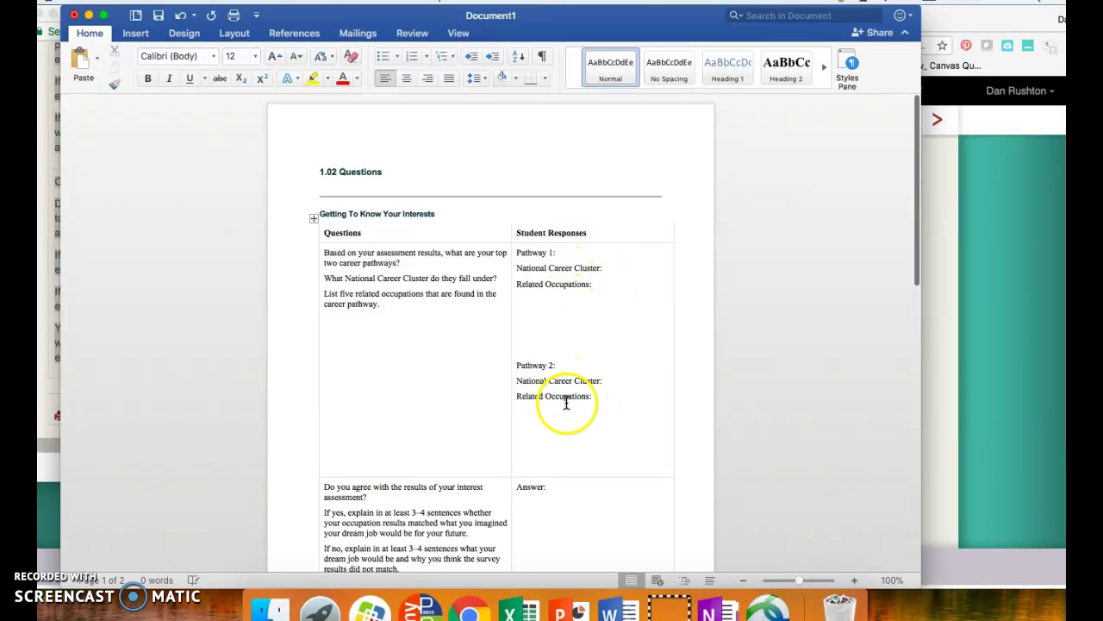
scroll(564, 401, down, 1)
scroll(565, 401, down, 10)
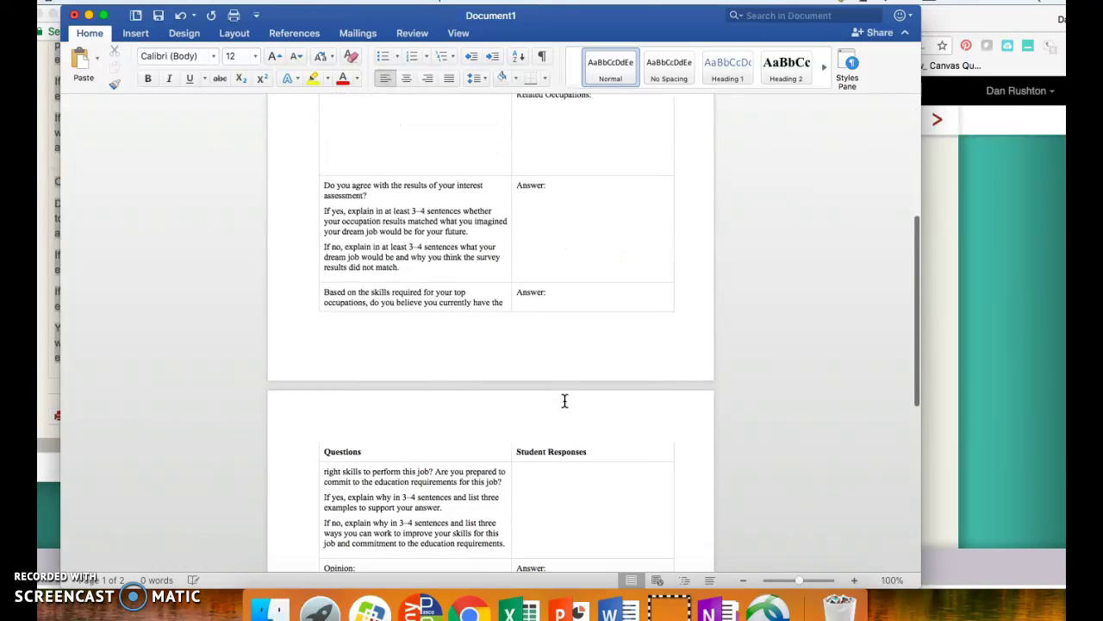
Step: Start saving the document under a new name and check the assignment number in the browser lesson's assessment section
click(110, 2)
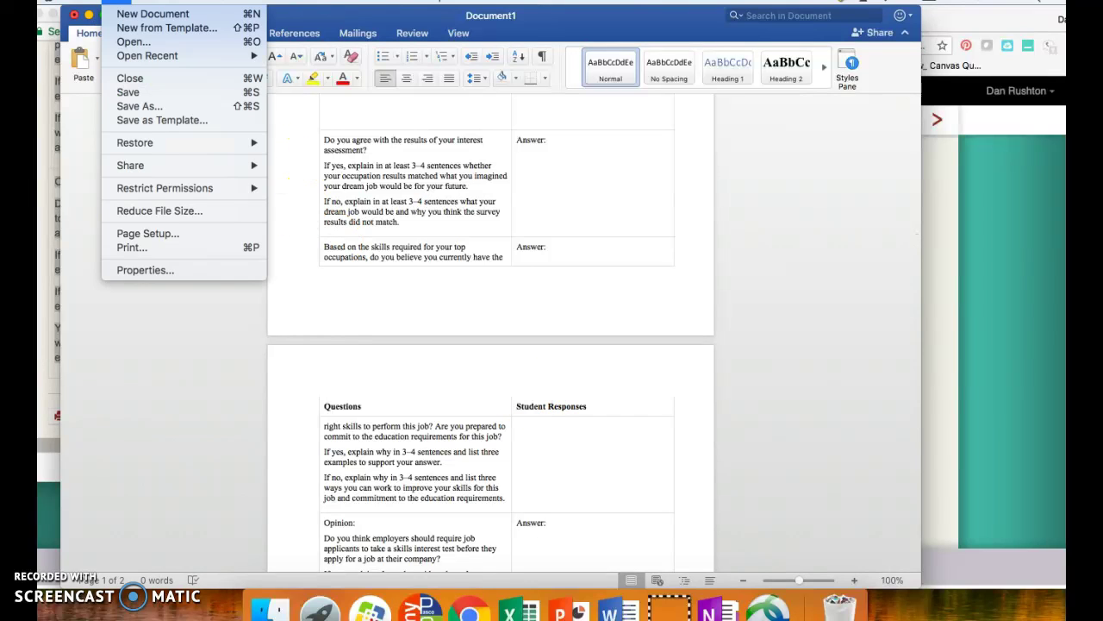
click(133, 109)
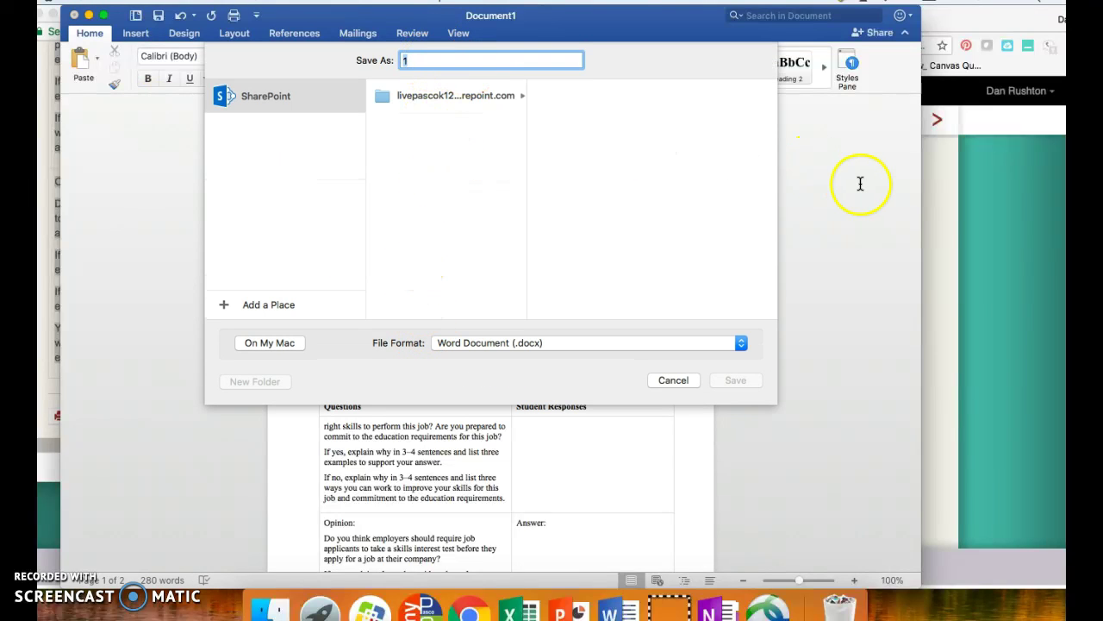
click(945, 213)
scroll(805, 226, up, 5)
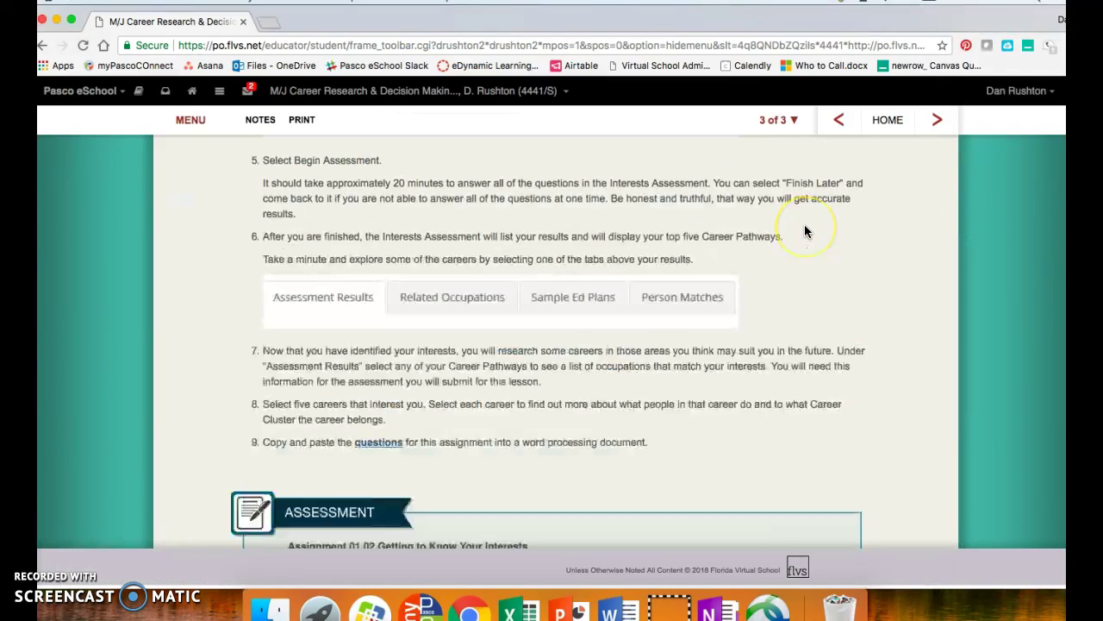
scroll(805, 226, down, 8)
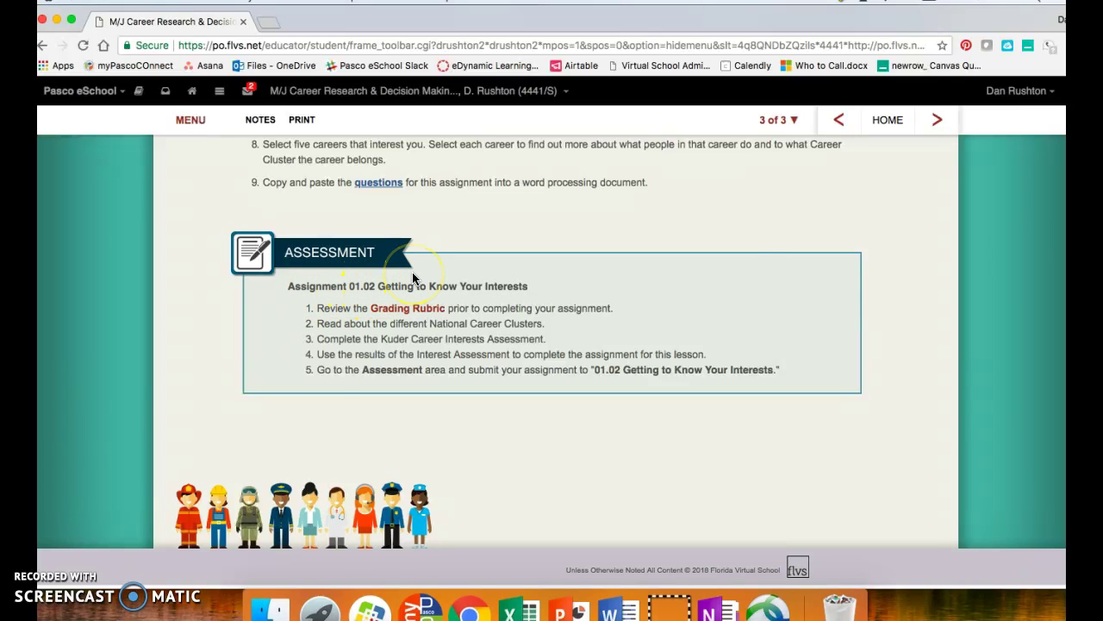
Step: Return to Microsoft Word and save the document as 1.02 on the Mac's Desktop
key(super+Tab)
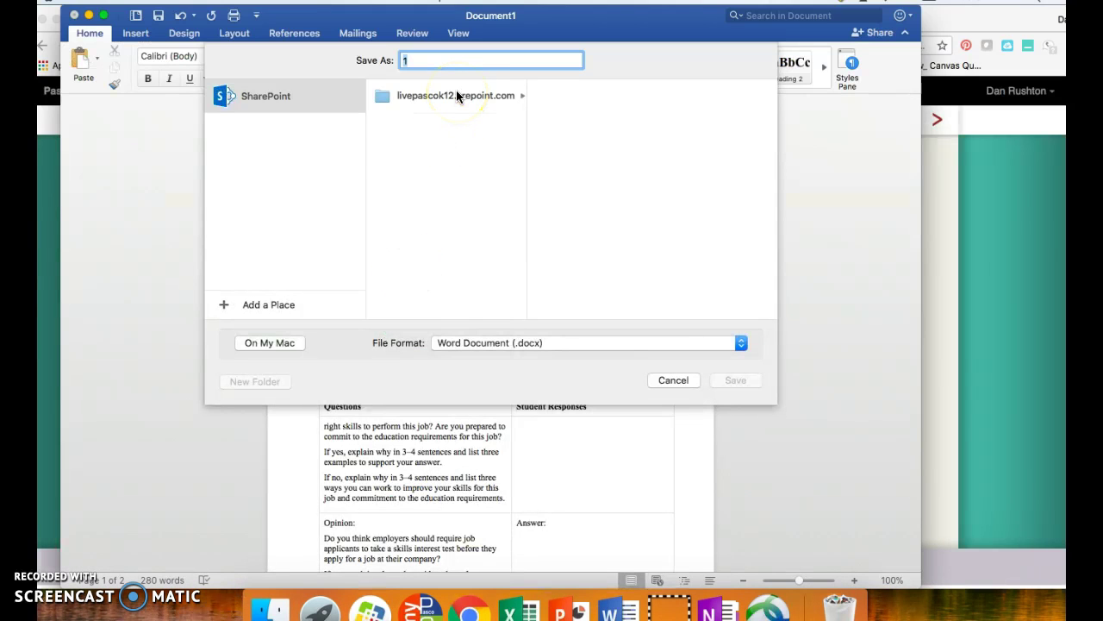
text(1.02)
click(283, 193)
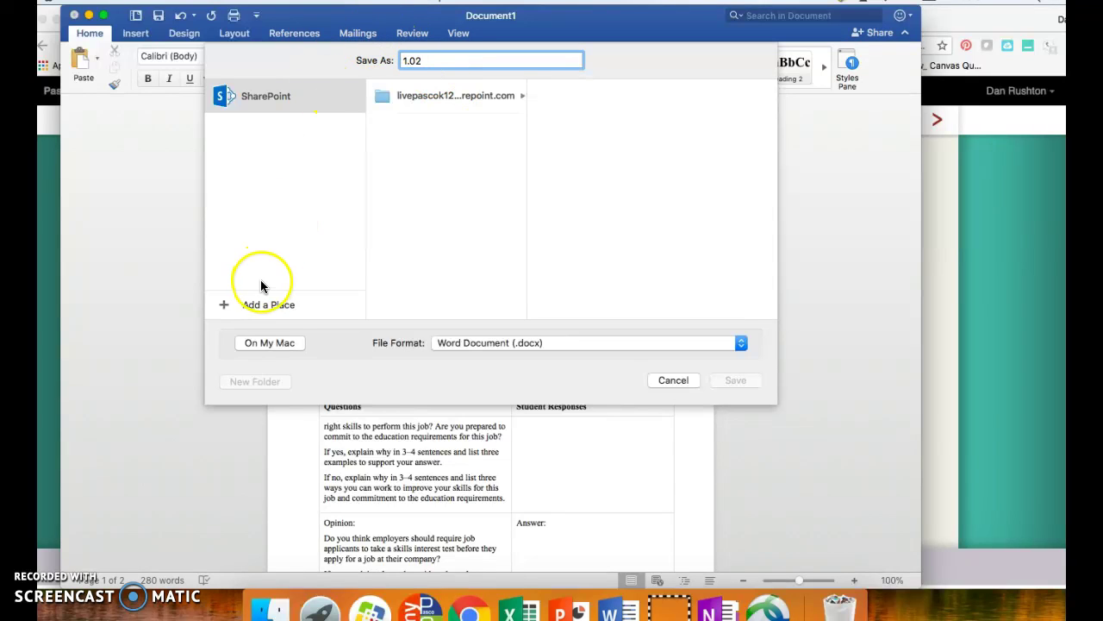
click(276, 343)
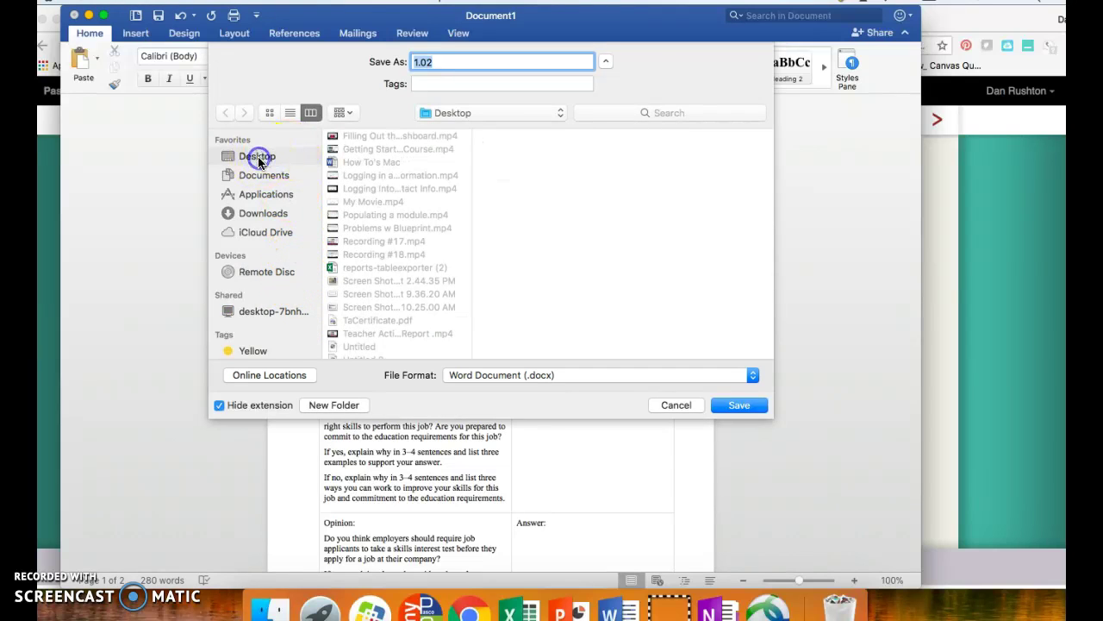
click(626, 308)
click(733, 405)
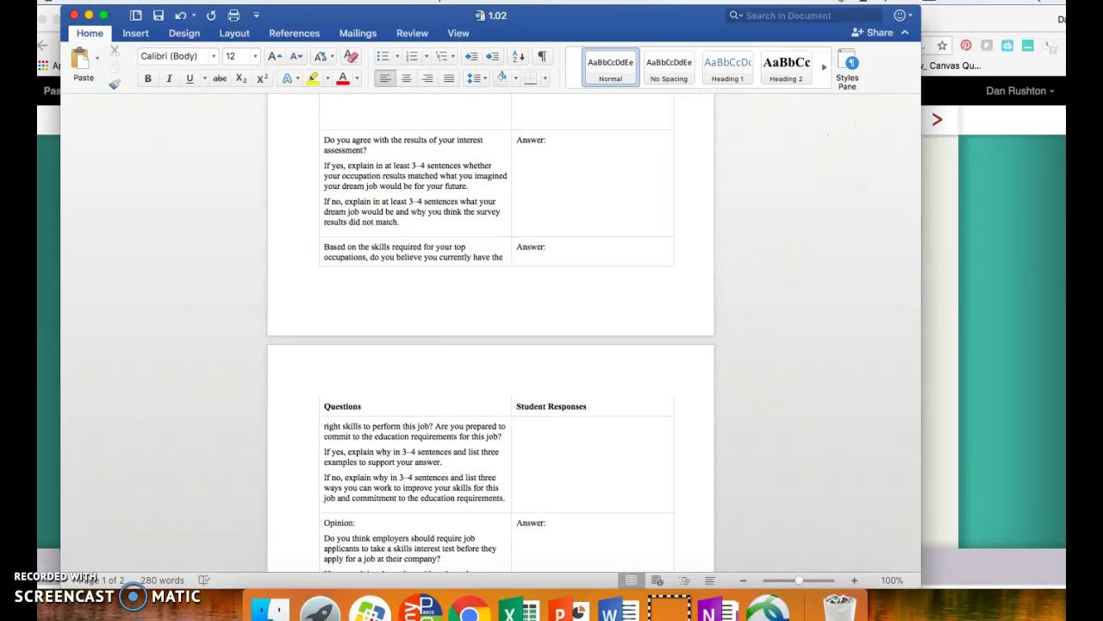
Step: Switch back to the course in the browser and advance from lesson 01.02 to lesson 01.03 Getting to Know Your Values
click(48, 1)
click(100, 132)
scroll(575, 354, down, 2)
scroll(575, 353, up, 3)
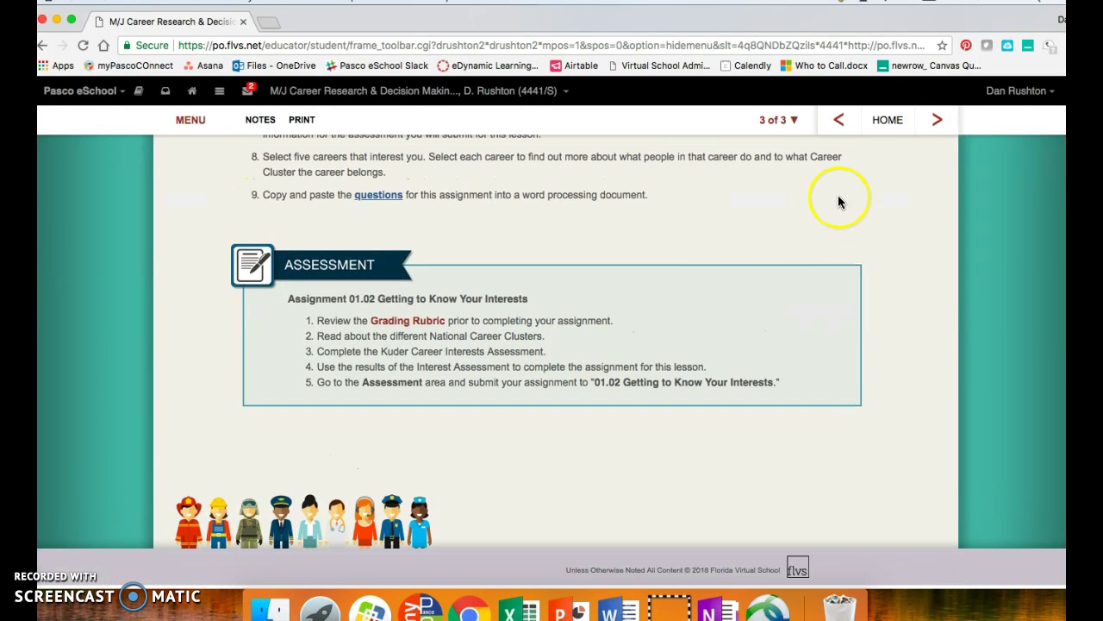
click(939, 124)
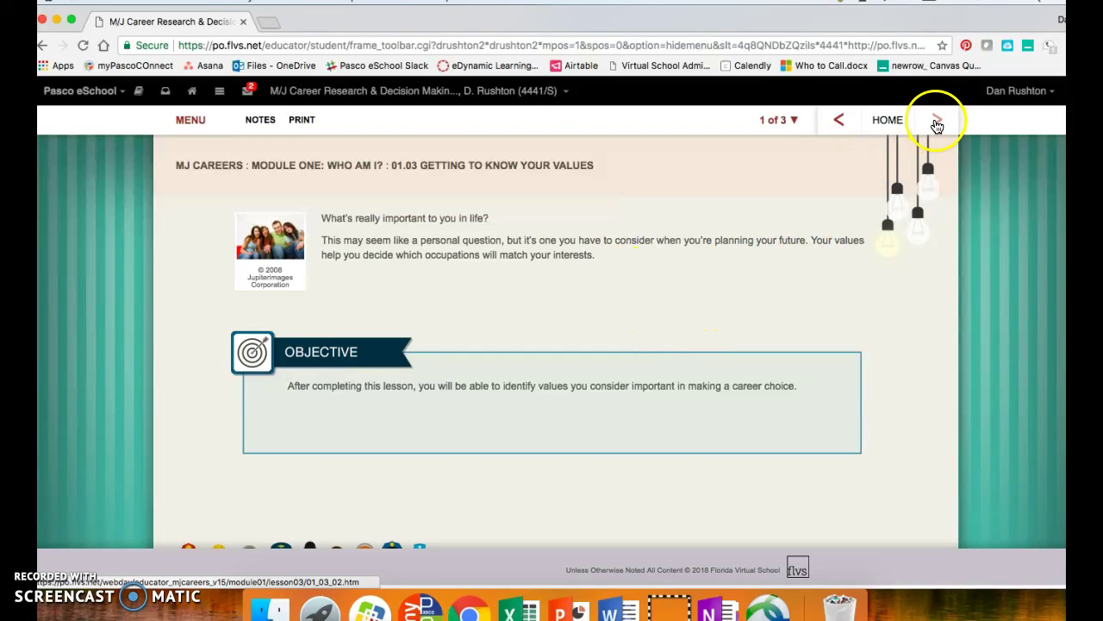
Step: Go to the course's assessments and open the assignment 01.02 Getting to Know Your Interests
click(220, 97)
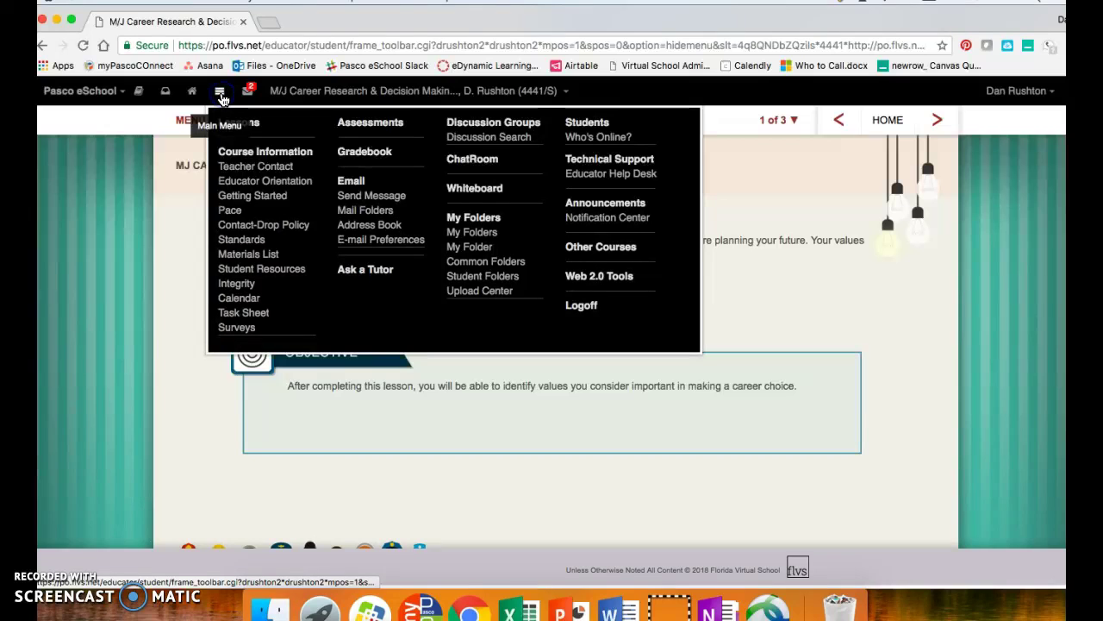
click(378, 130)
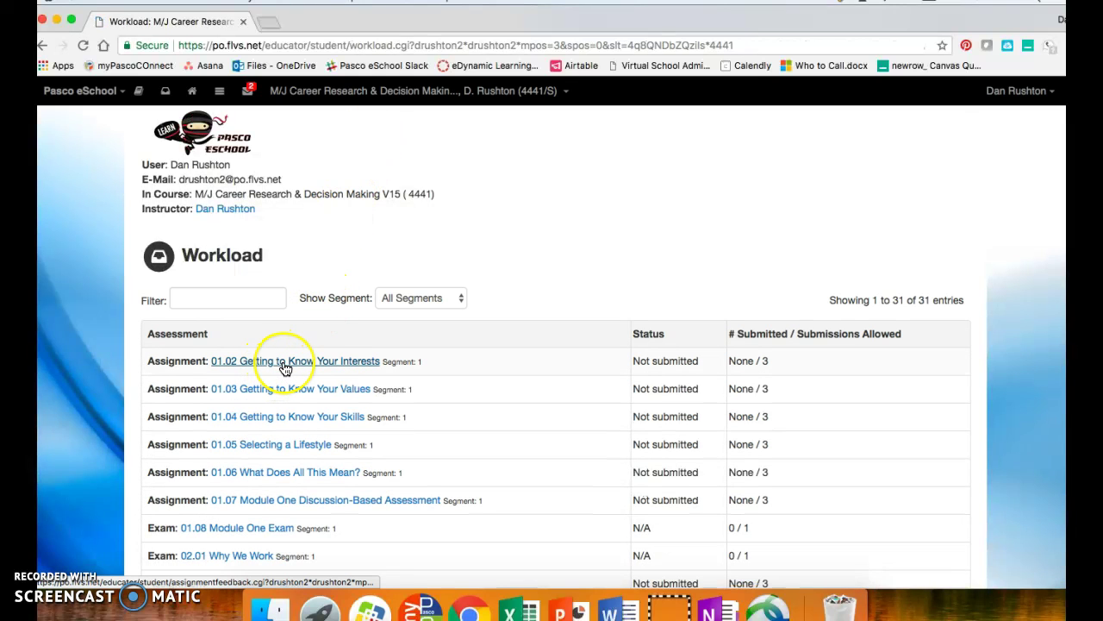
click(285, 362)
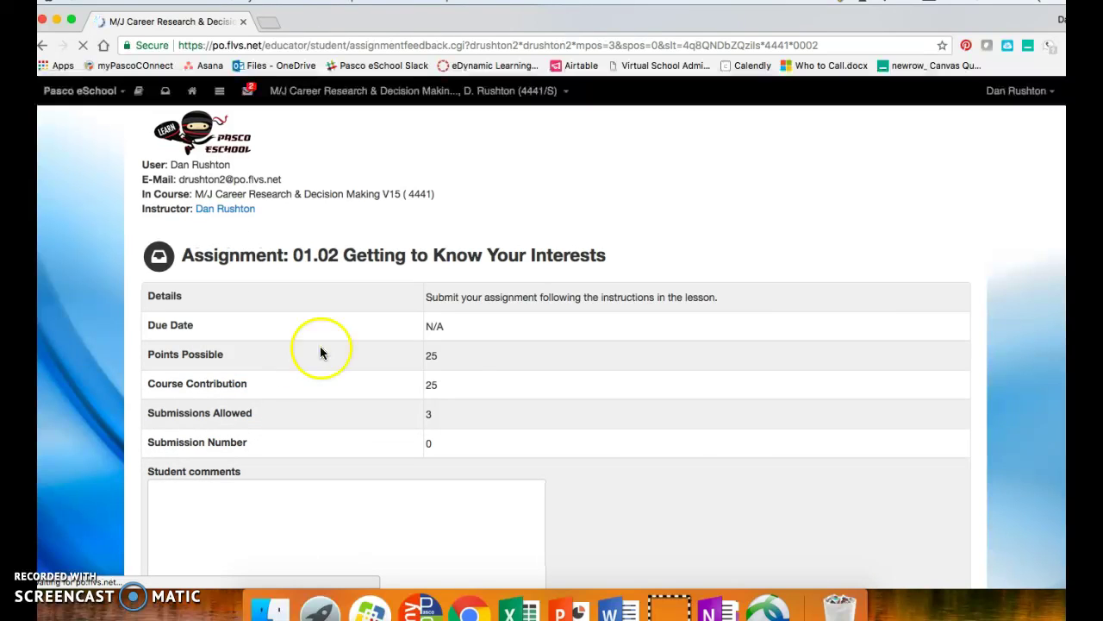
Step: Add the 1.02 document from the Desktop to the assignment's file upload and mark the assignment as Submit for Grading
scroll(555, 406, down, 5)
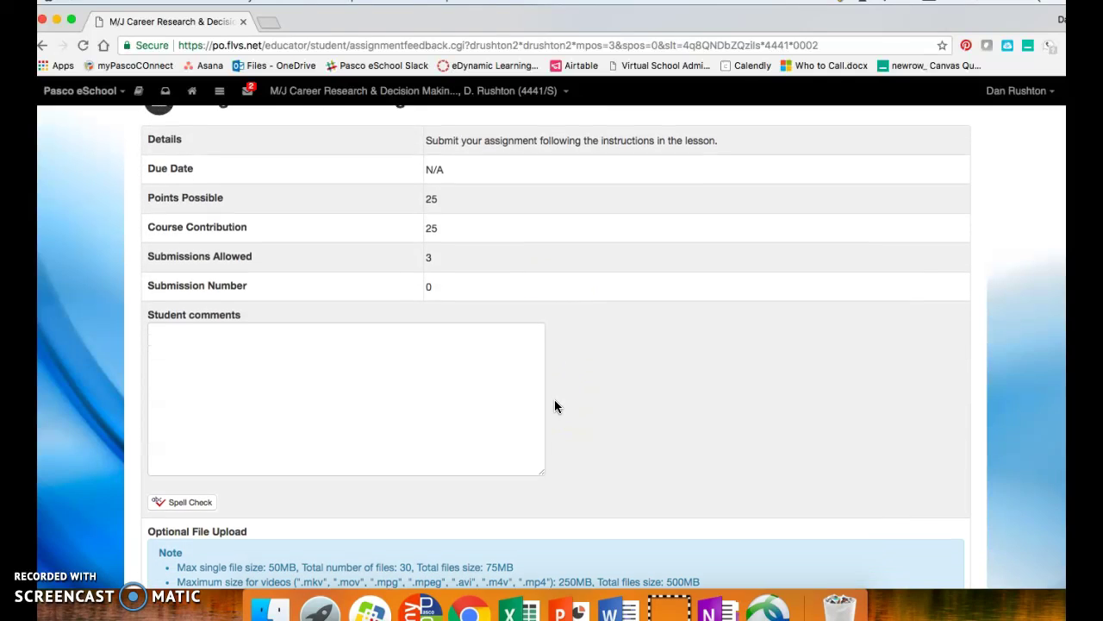
scroll(554, 407, down, 2)
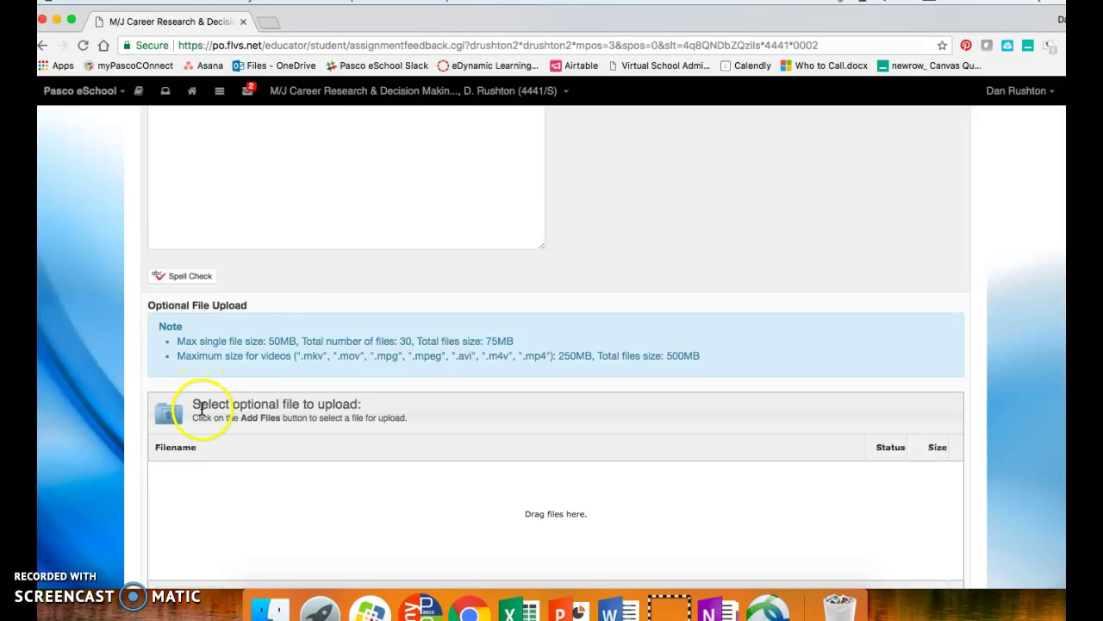
scroll(314, 403, down, 1)
scroll(320, 403, down, 2)
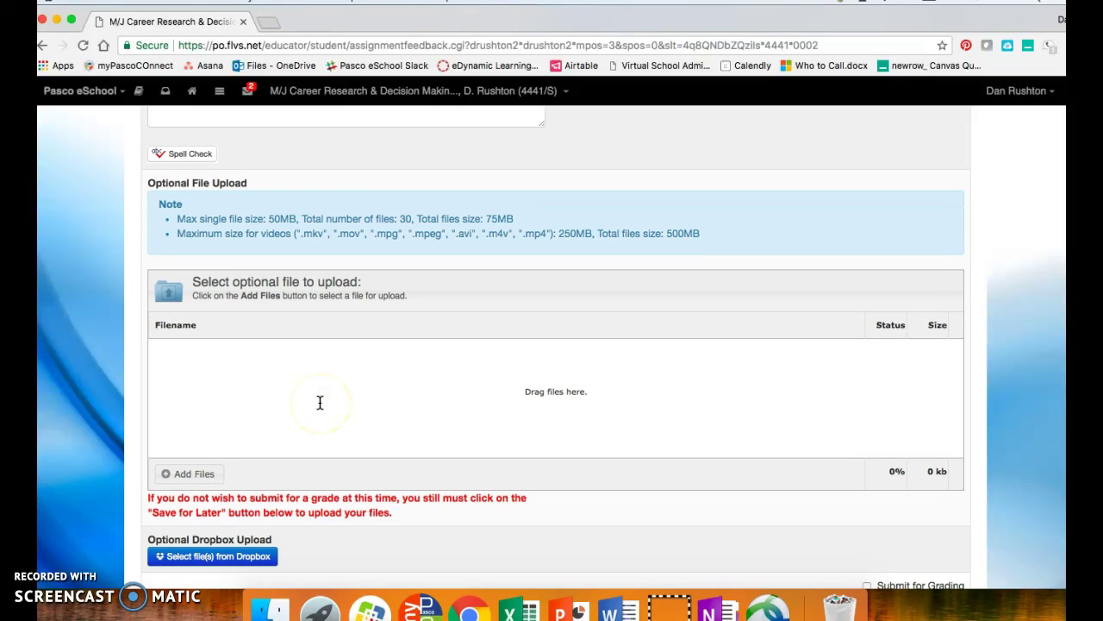
click(194, 474)
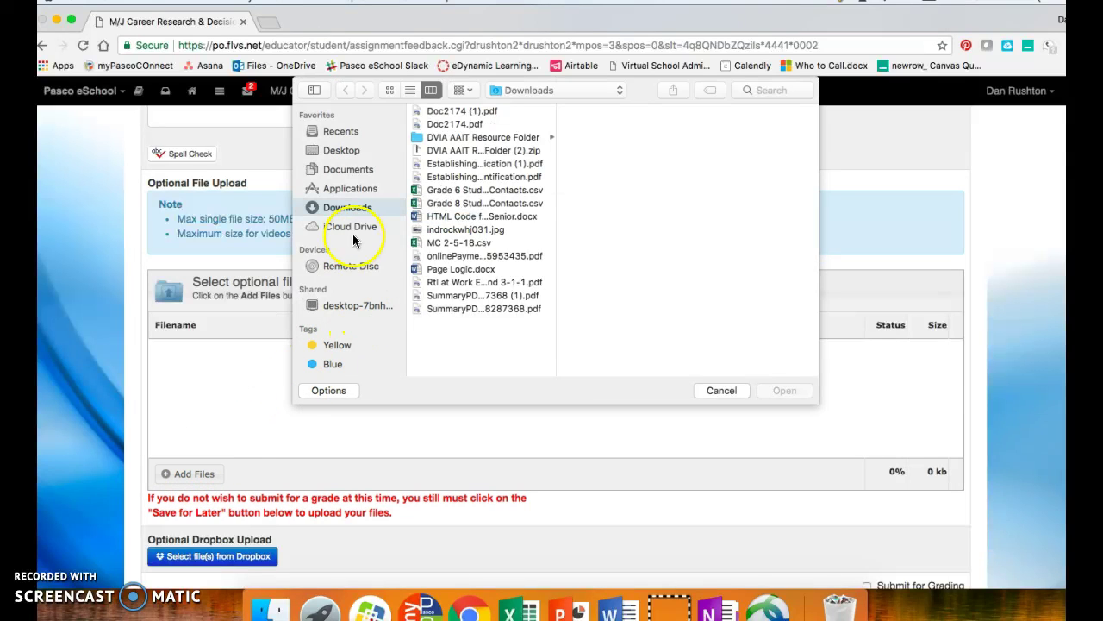
click(345, 150)
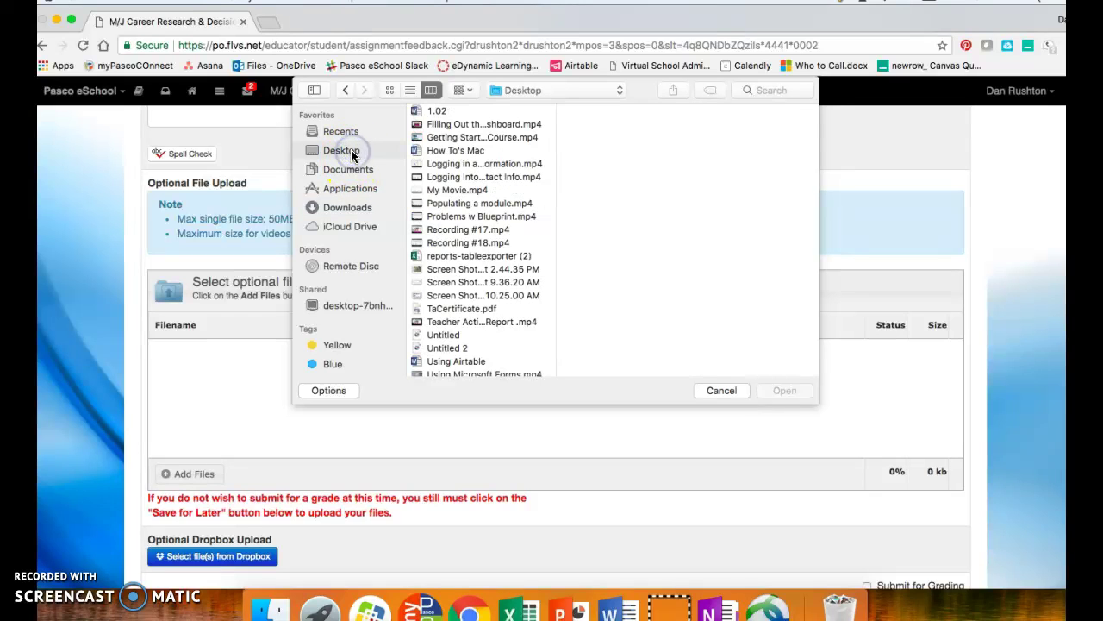
double_click(438, 112)
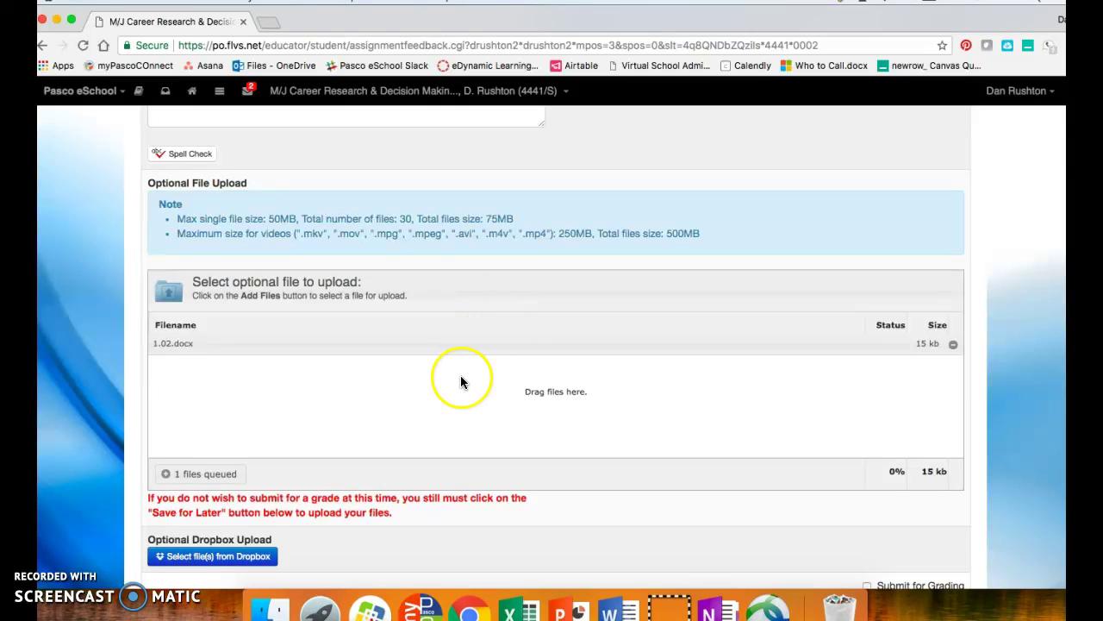
scroll(433, 368, down, 3)
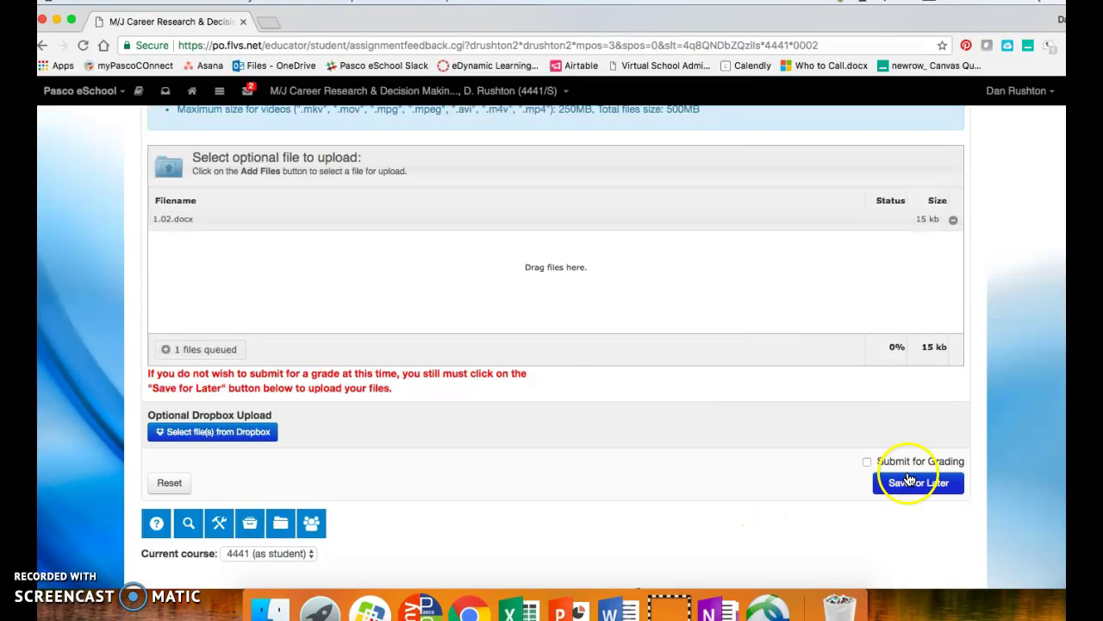
click(868, 463)
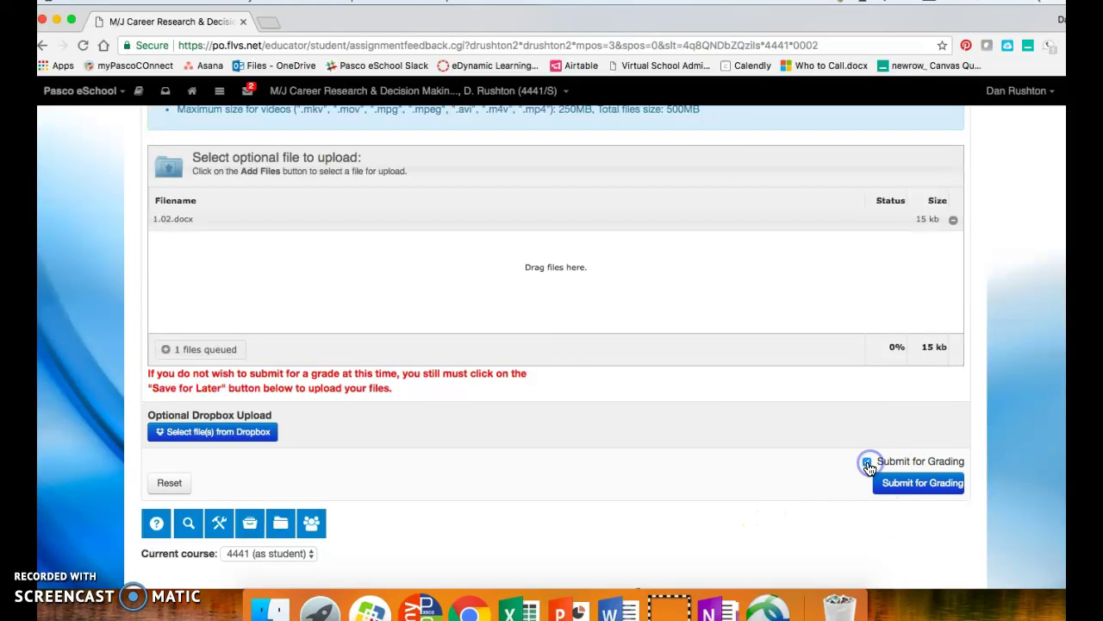